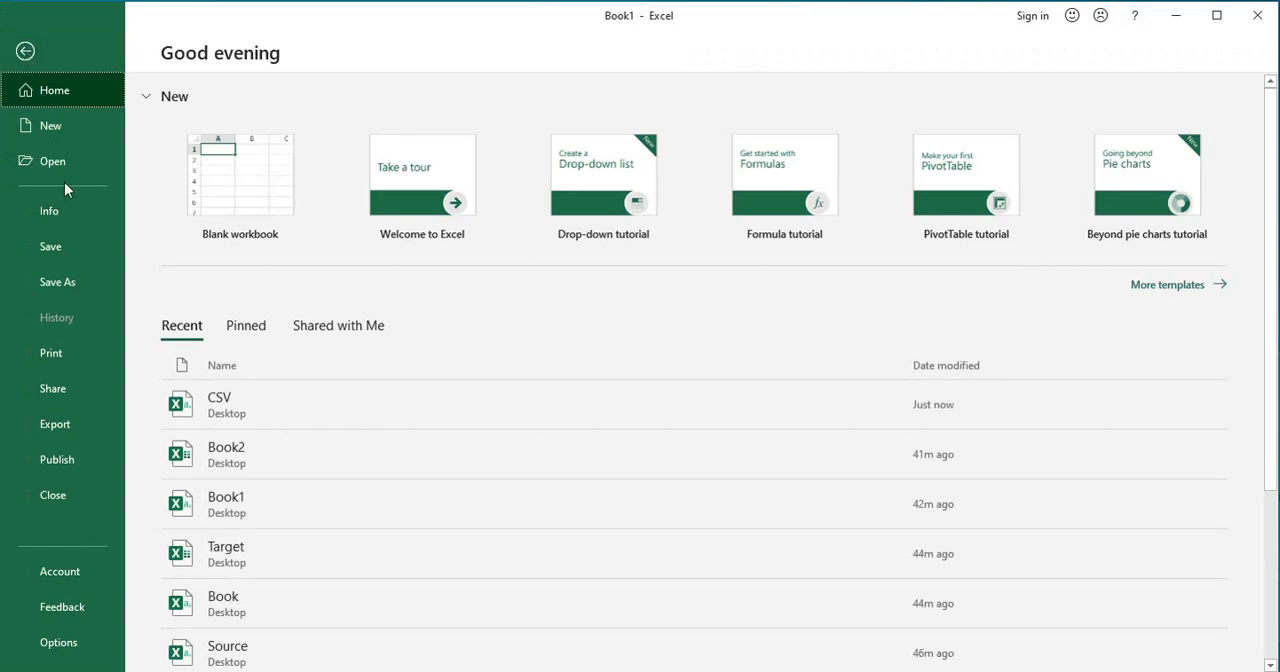
# Save the workbook to the Desktop as a CSV (Comma delimited) file named CSV
pyautogui.click(79, 278)
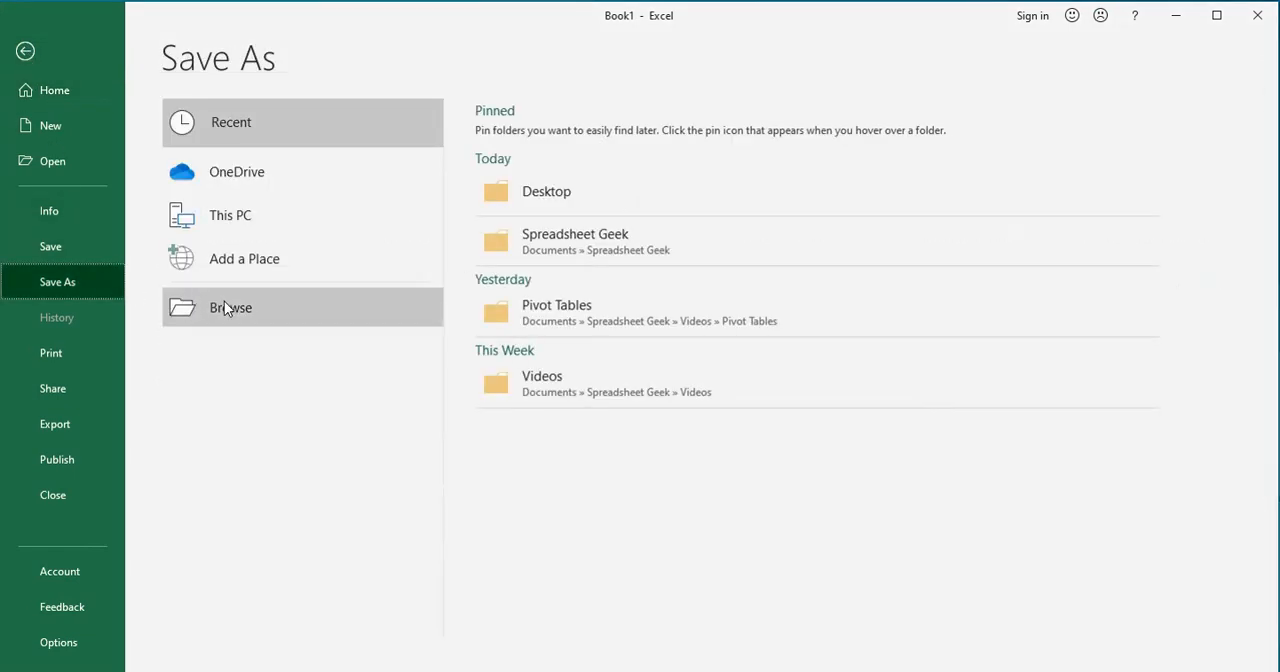
pyautogui.click(490, 213)
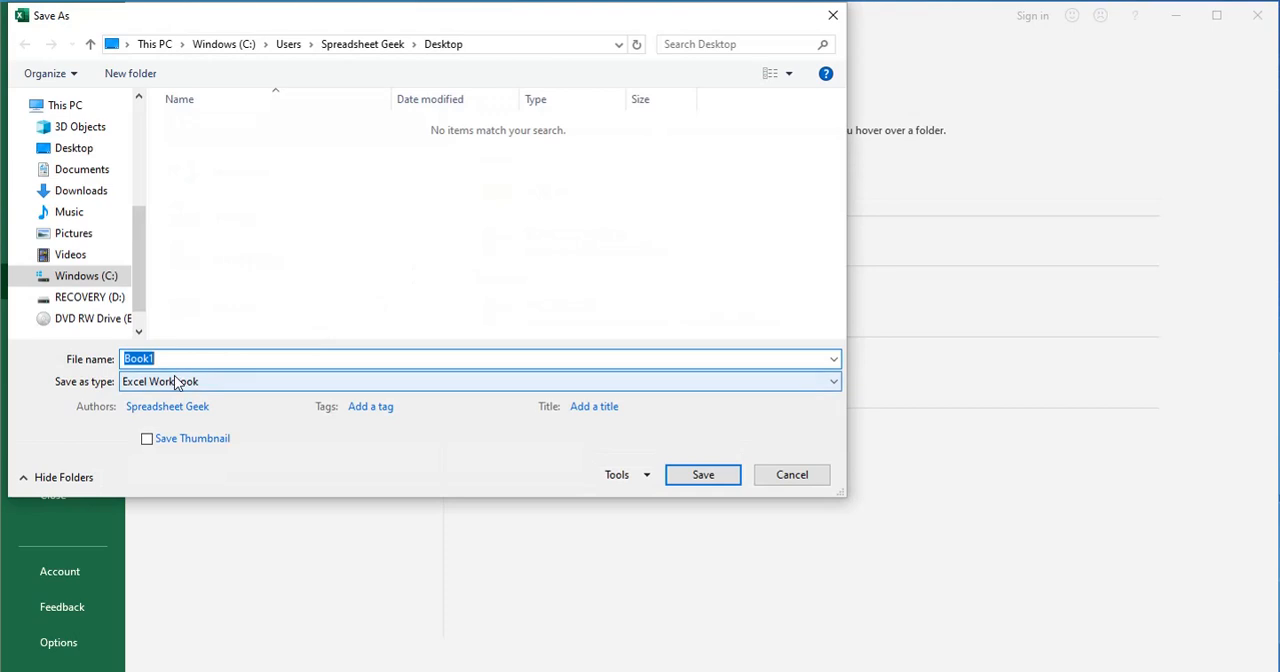
pyautogui.click(175, 382)
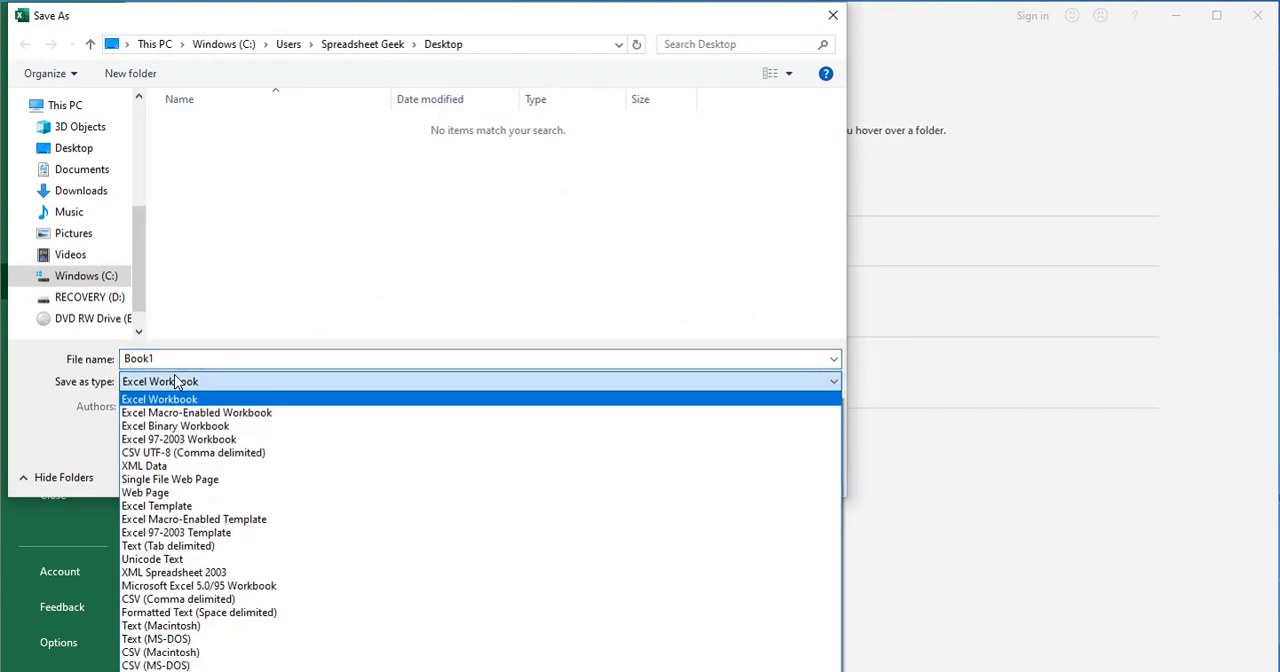
pyautogui.click(187, 603)
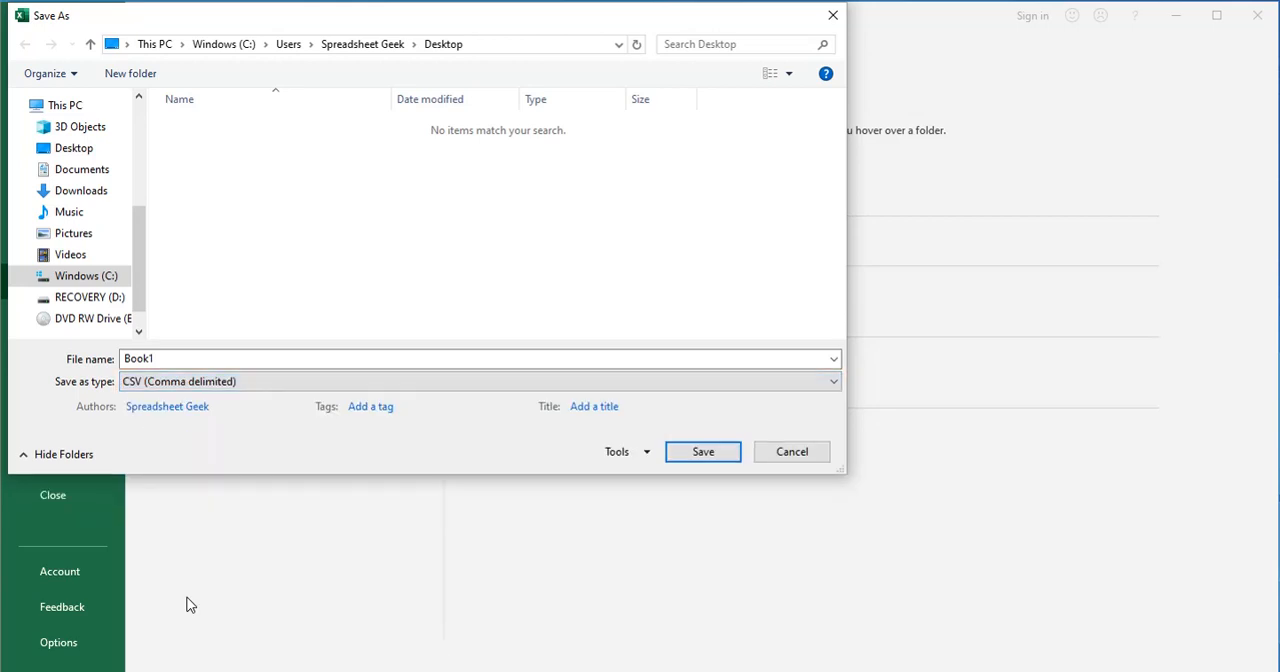
pyautogui.click(168, 358)
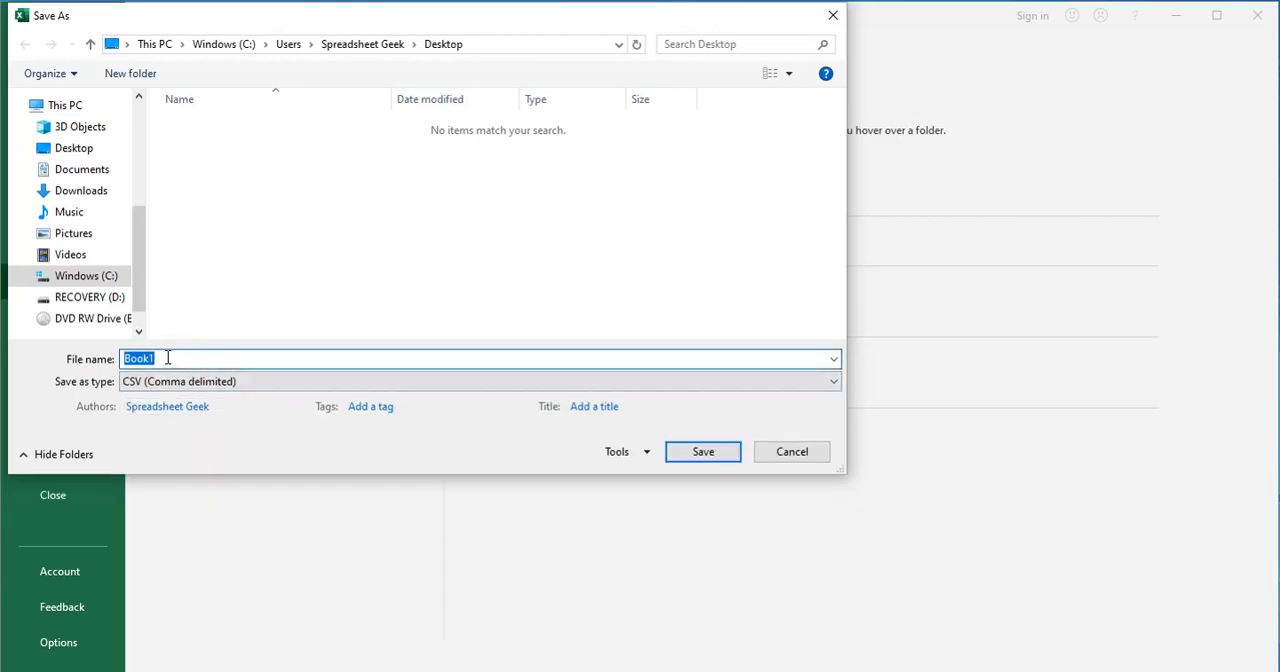
pyautogui.write('CSV')
pyautogui.click(689, 457)
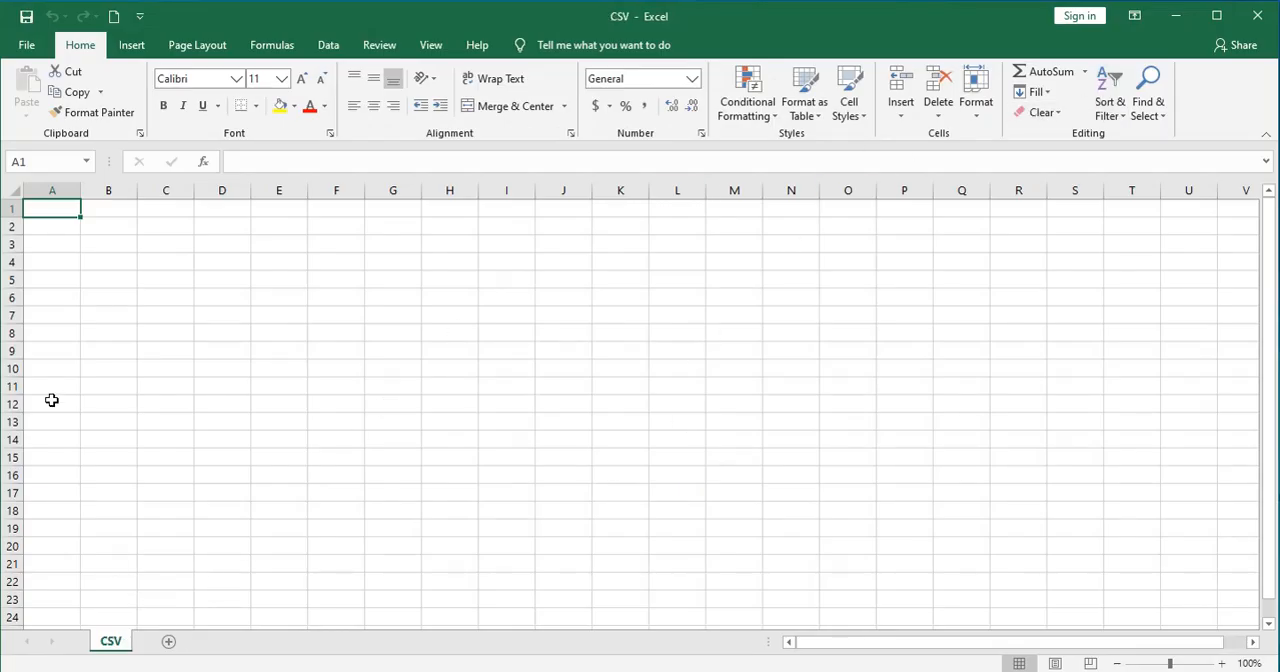
# Enter 1 in cell A1 of the first sheet, and add two worksheets with 2 and 3 in their A1 cells
pyautogui.write('1')
pyautogui.press('Tab')
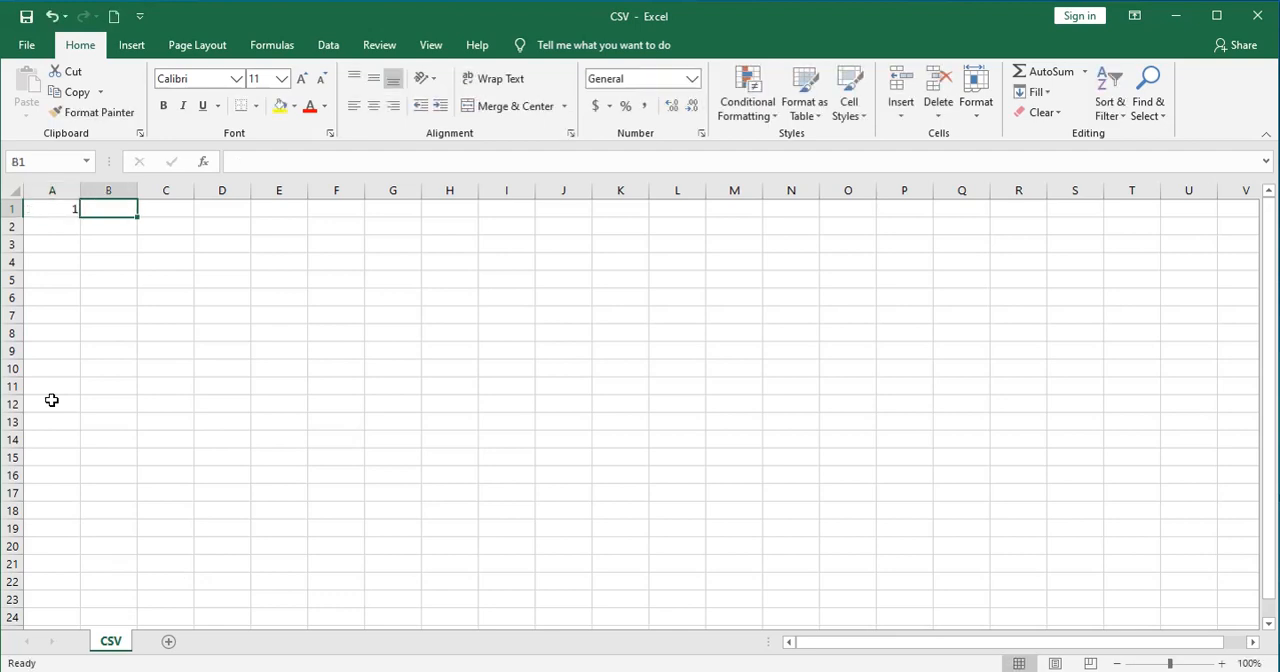
pyautogui.click(170, 643)
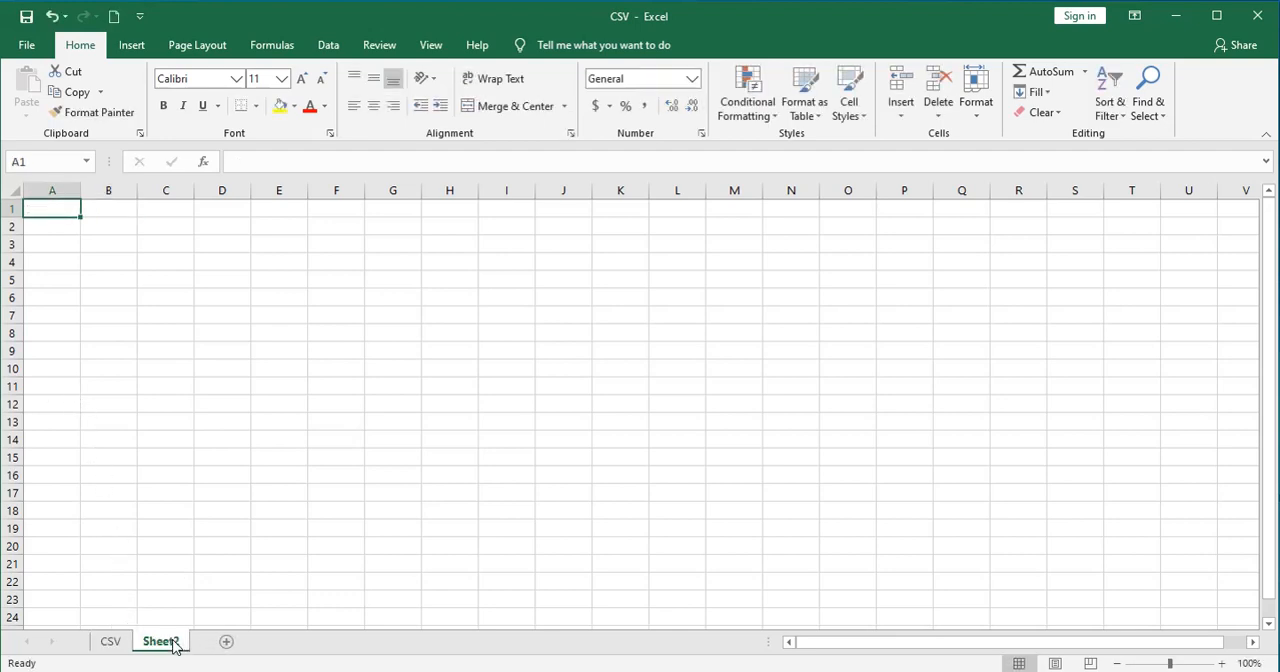
pyautogui.write('2')
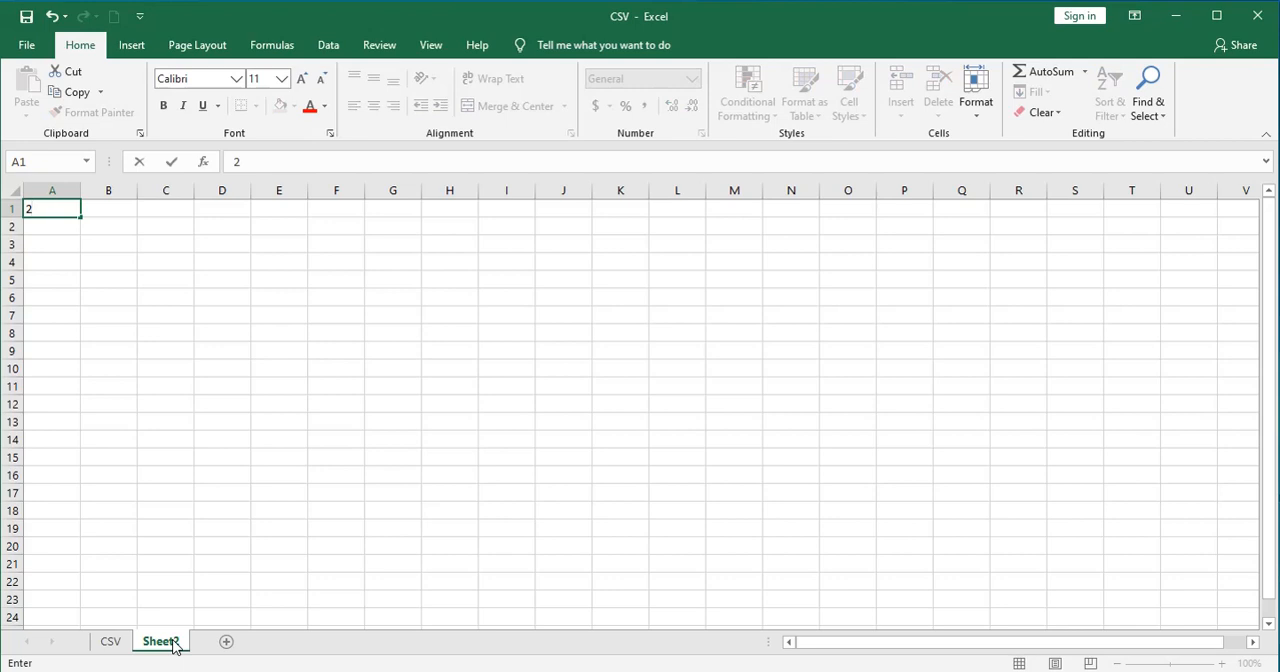
pyautogui.press('Tab')
pyautogui.click(225, 643)
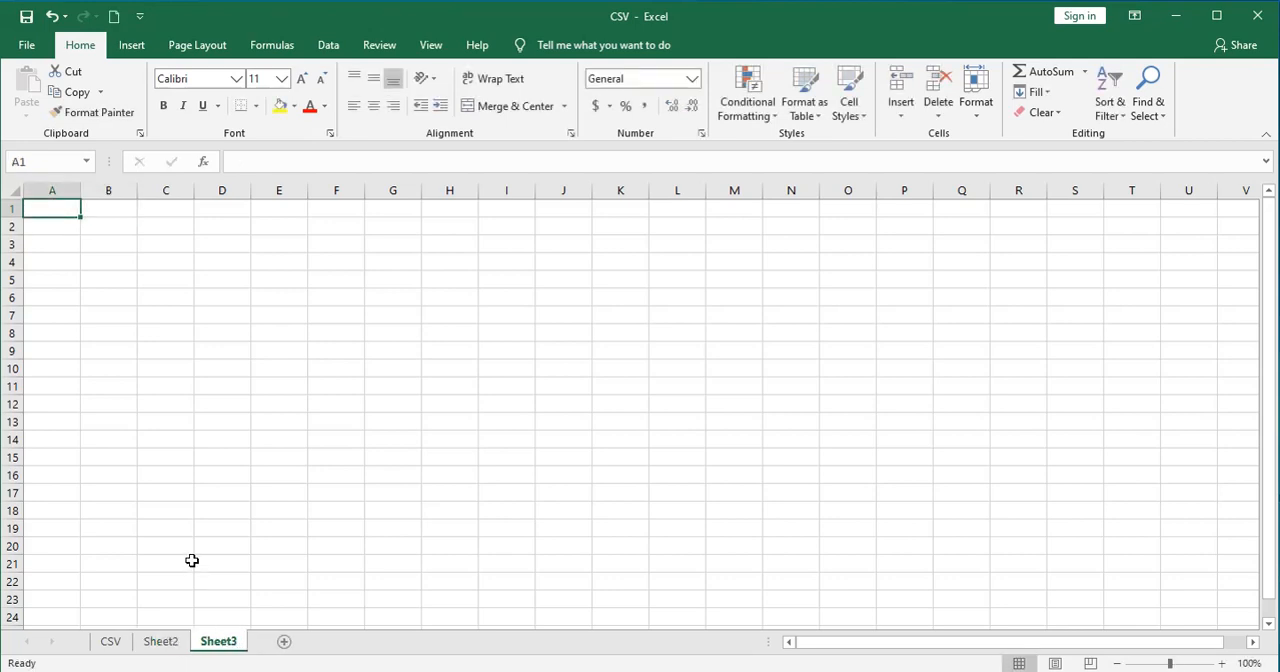
pyautogui.write('3')
pyautogui.press('Tab')
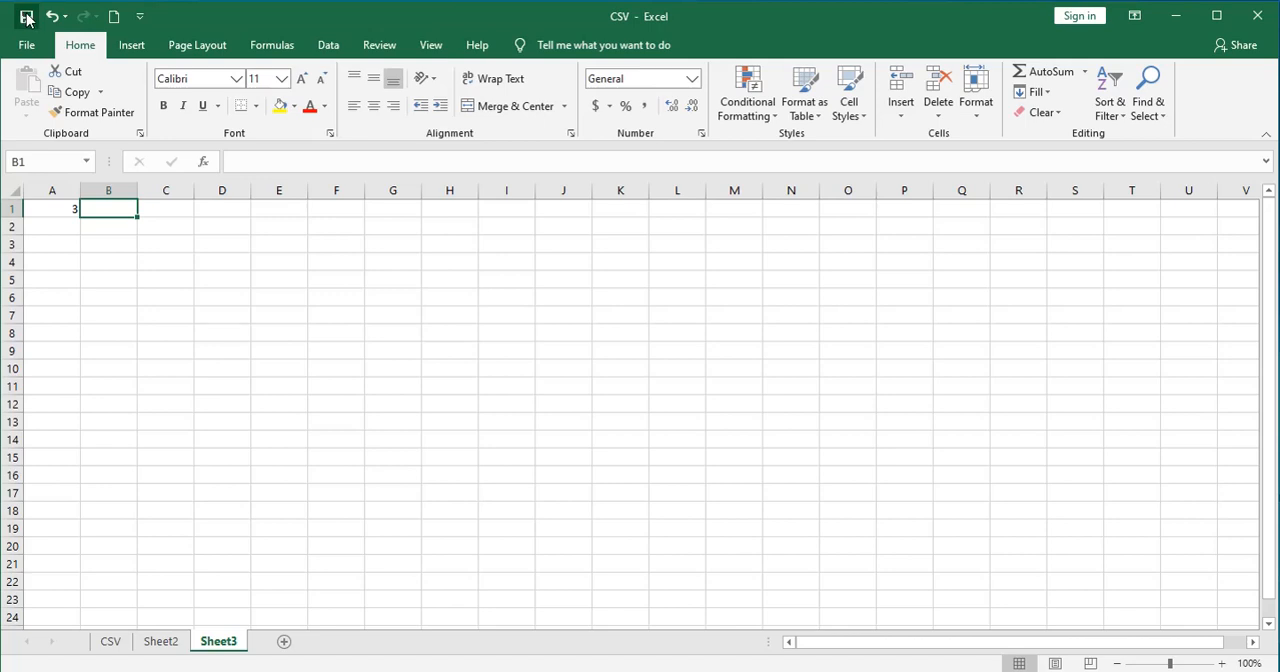
pyautogui.click(174, 481)
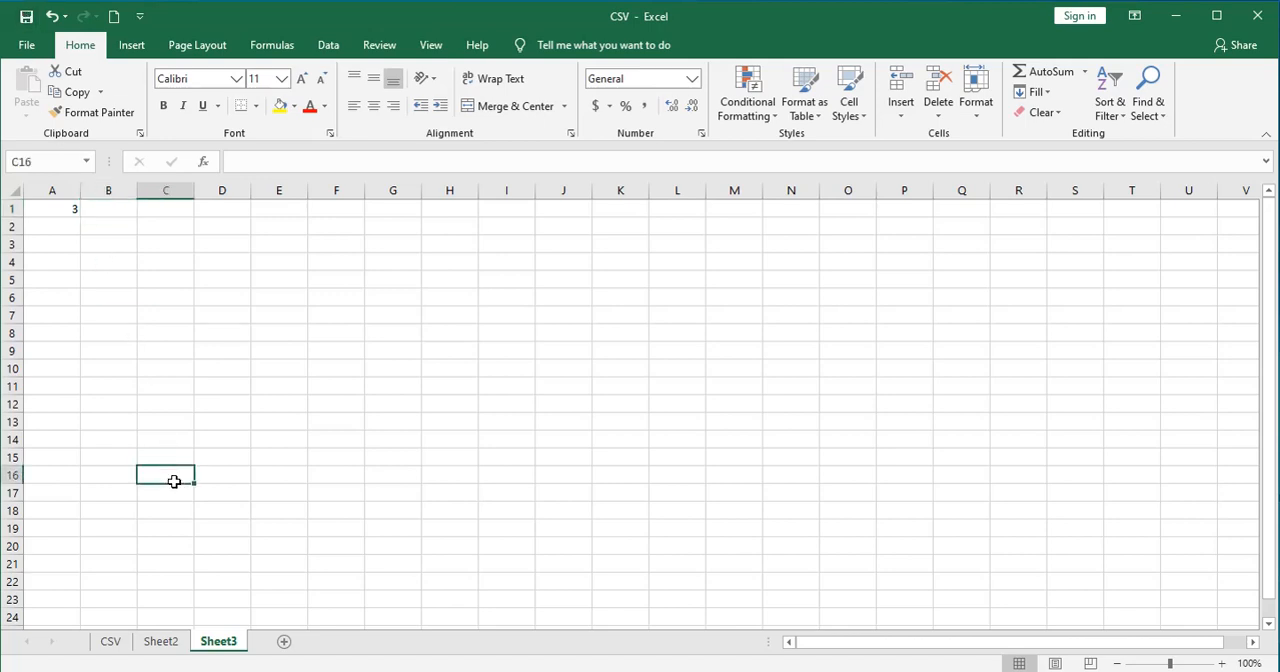
# Close the workbook, saving the changes as CSV (Comma delimited) over the existing CSV.csv on the Desktop
pyautogui.click(1255, 24)
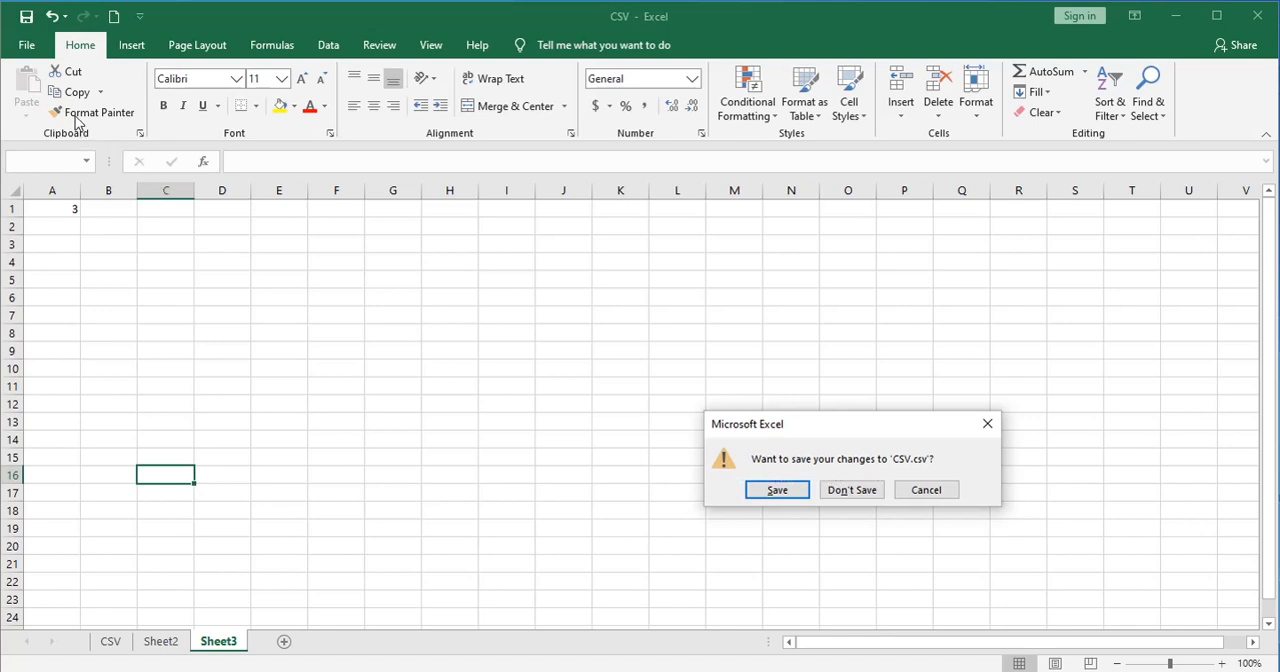
pyautogui.click(776, 487)
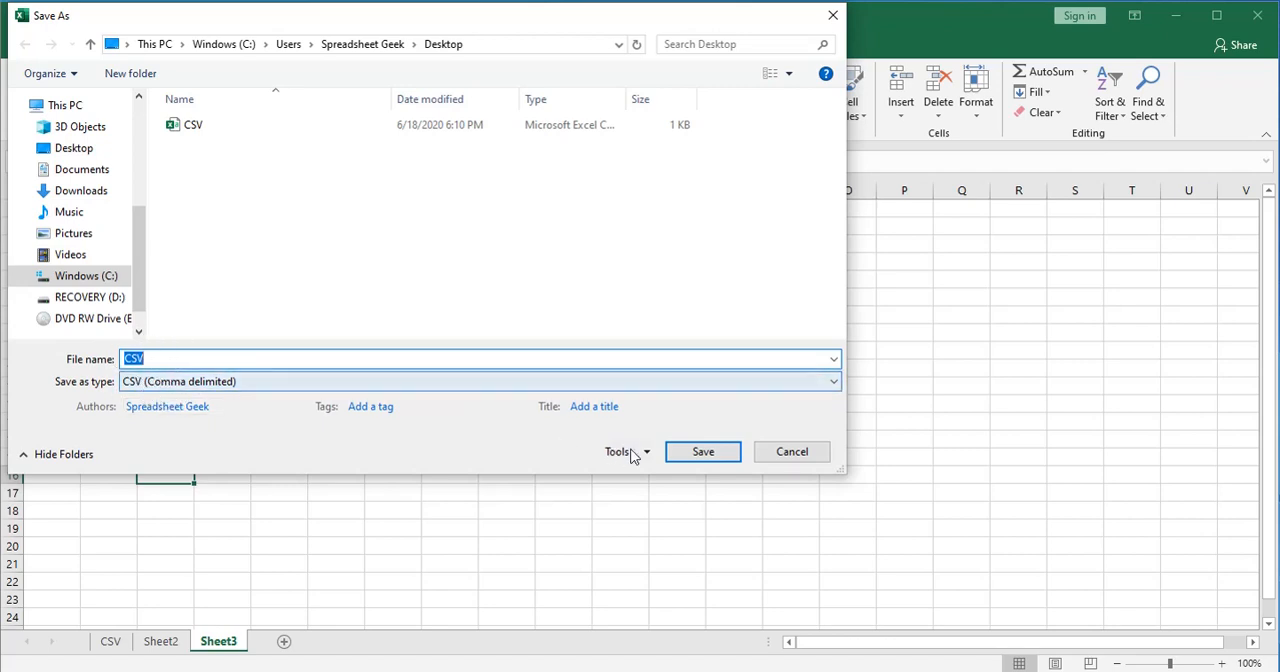
pyautogui.click(701, 455)
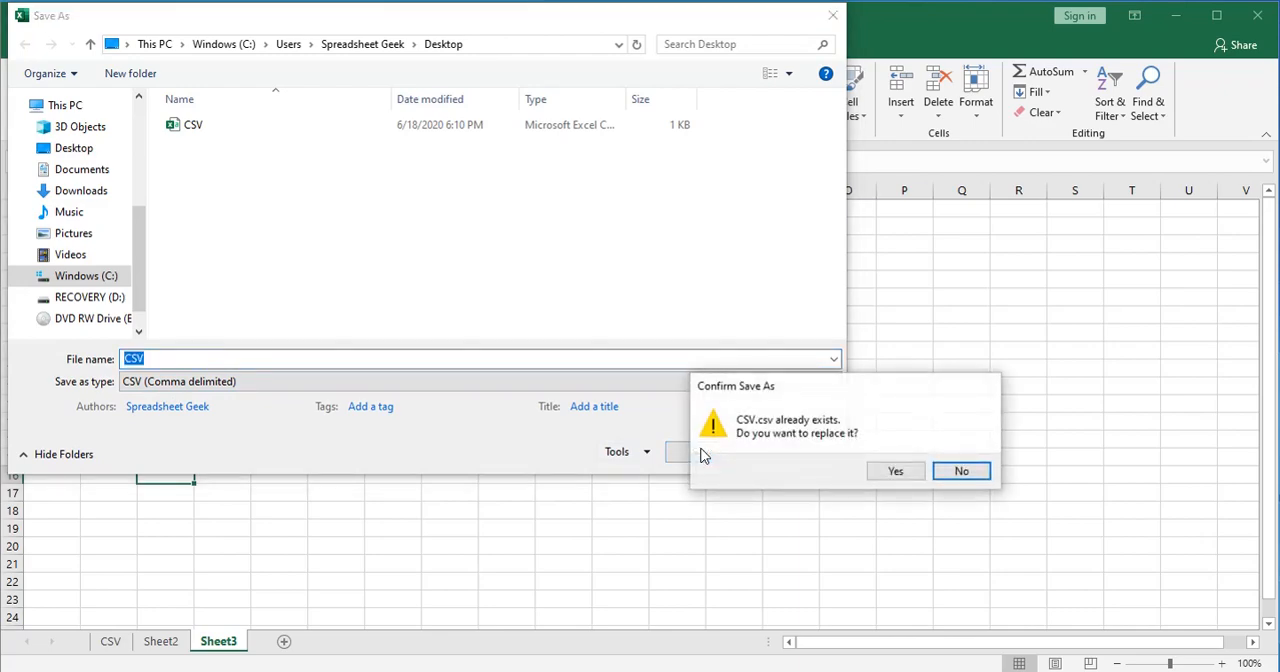
pyautogui.click(885, 471)
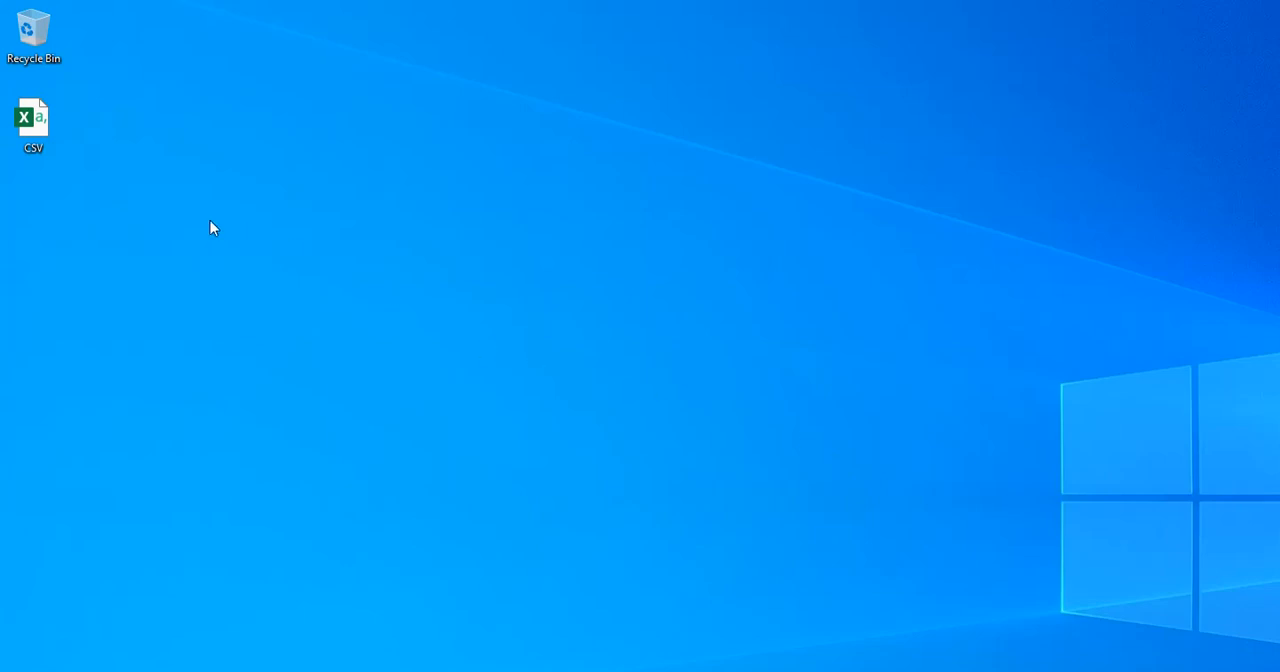
# Reopen the CSV file from the desktop to check which sheets were kept, and move the file to the Recycle Bin after closing it
pyautogui.doubleClick(37, 122)
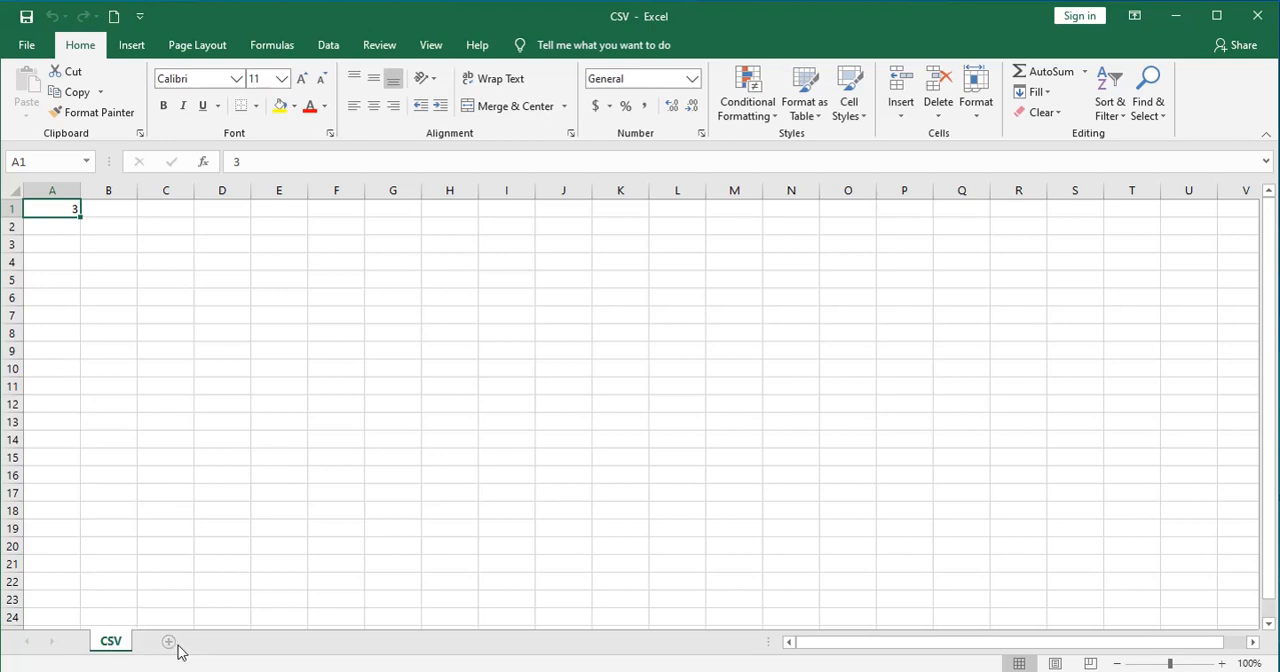
pyautogui.click(1258, 15)
pyautogui.moveTo(41, 121); pyautogui.dragTo(42, 41)
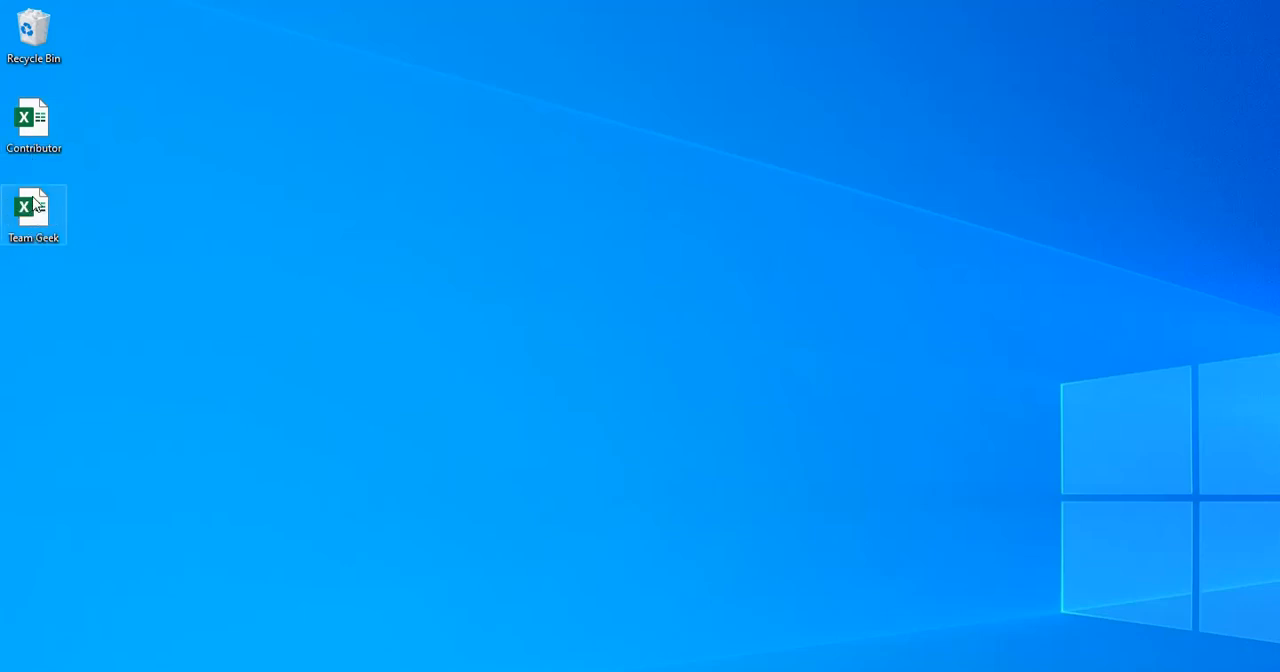
# Open the Contributor workbook from the desktop and display Sheet1
pyautogui.doubleClick(30, 135)
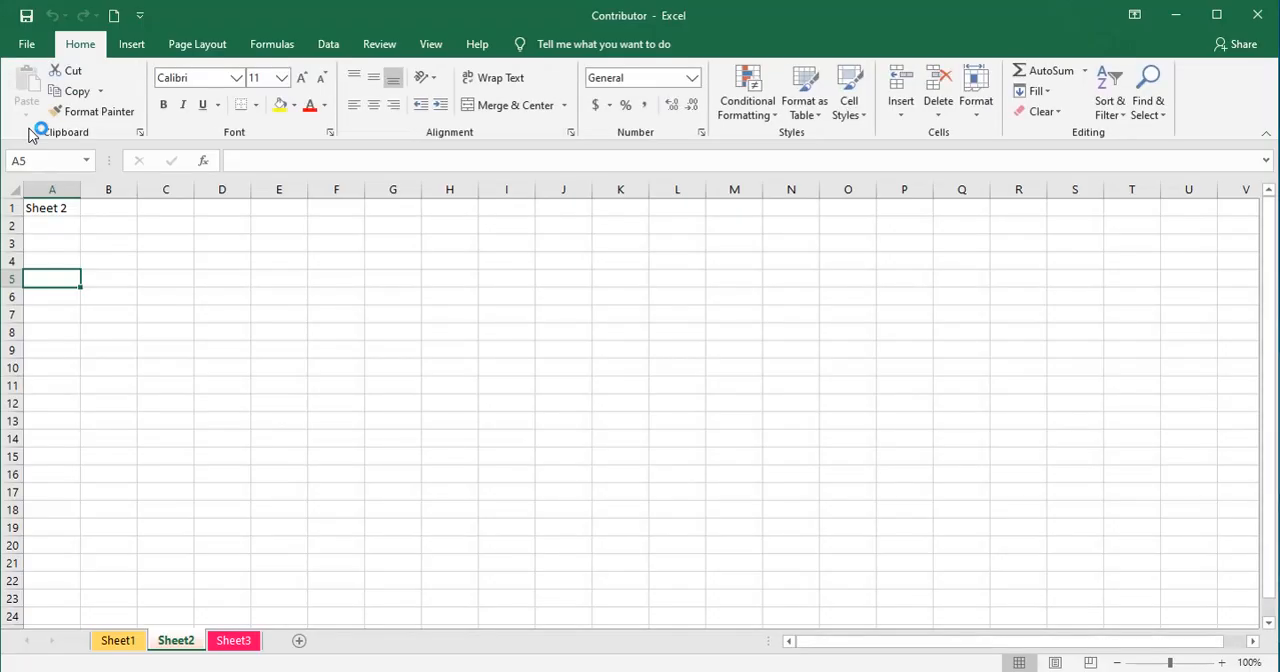
pyautogui.click(118, 641)
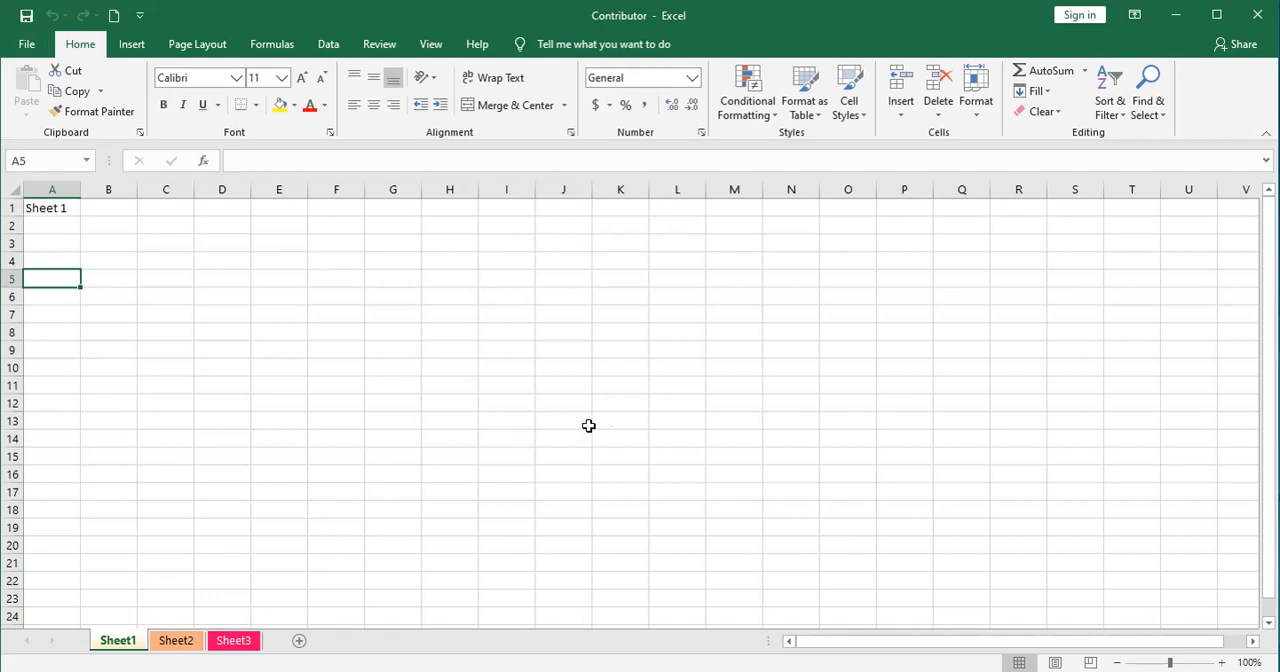
# Check which destination workbooks the Move or Copy dialog offers for Sheet1, and cancel without moving it
pyautogui.click(977, 118)
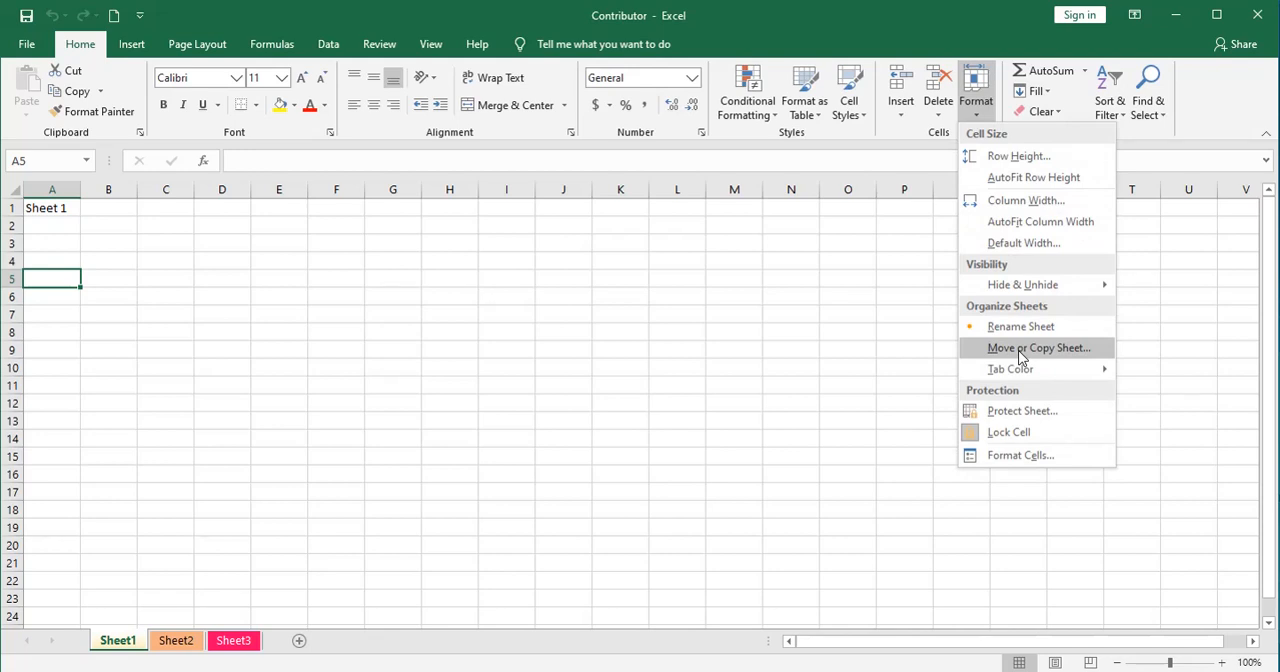
pyautogui.click(883, 351)
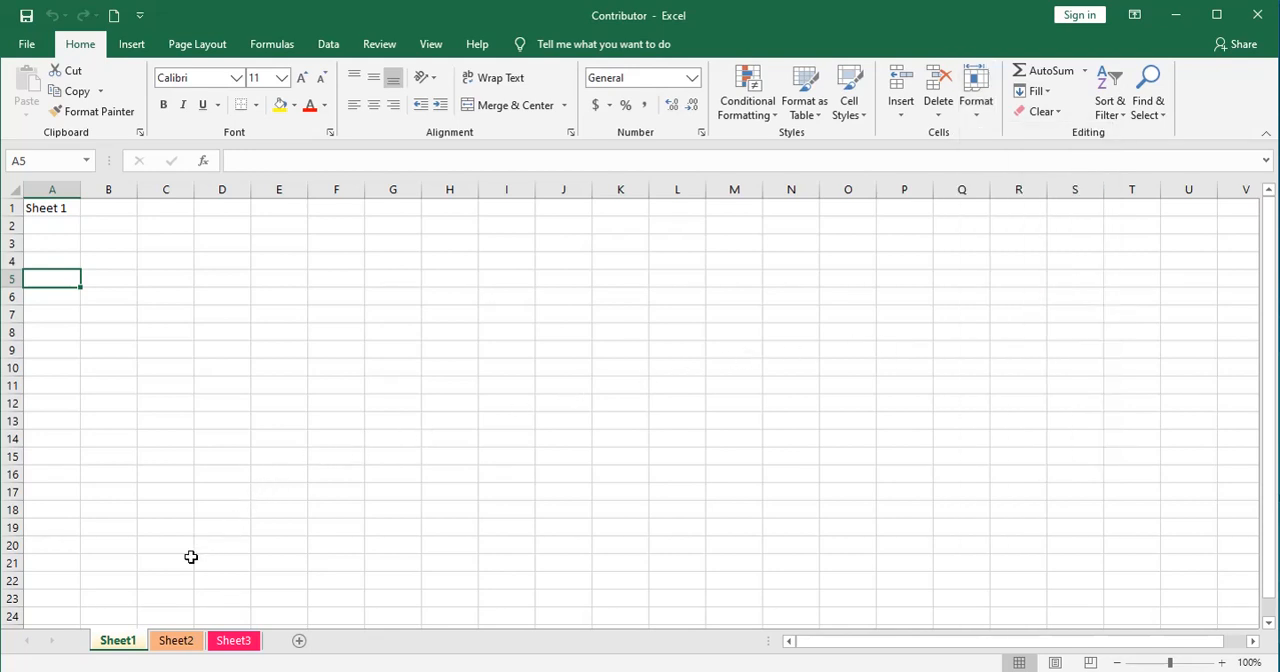
pyautogui.rightClick(120, 643)
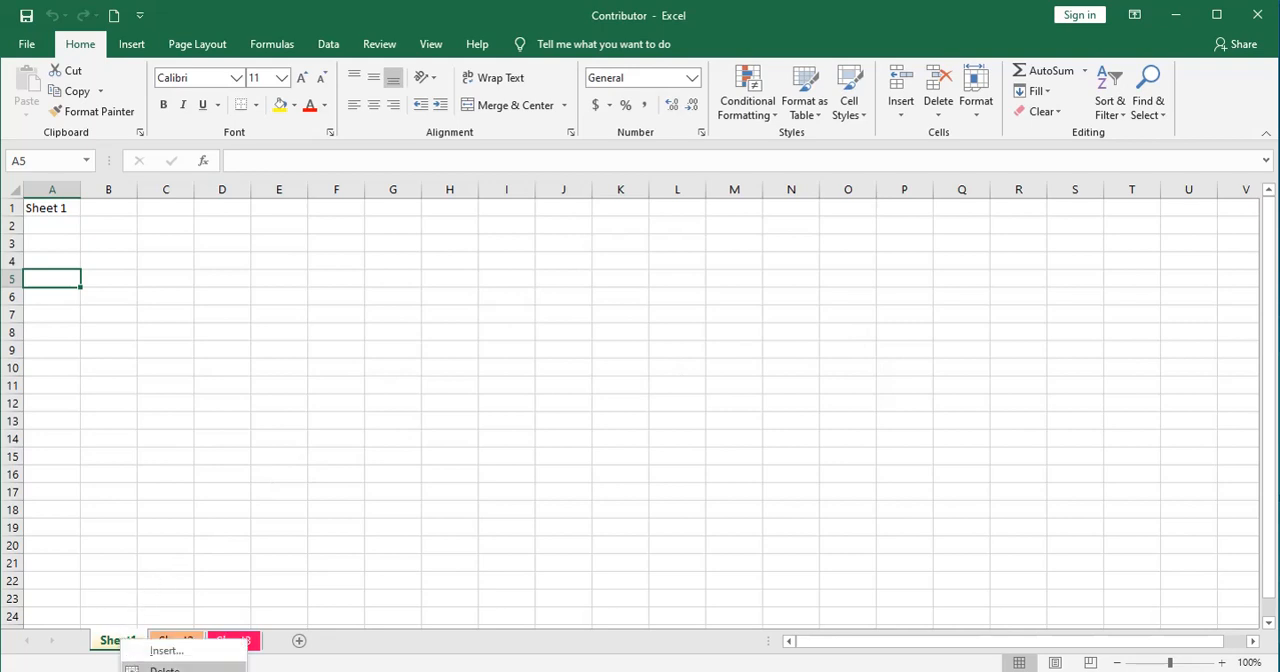
pyautogui.click(180, 671)
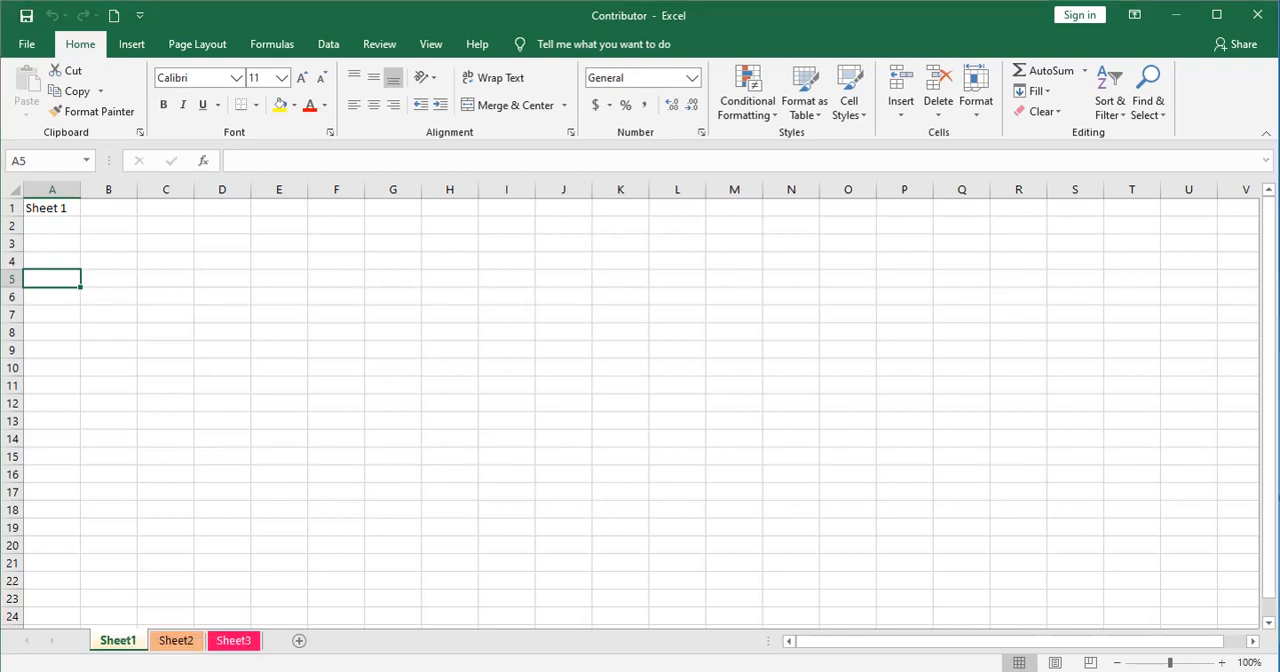
pyautogui.moveTo(153, 596); pyautogui.dragTo(430, 360)
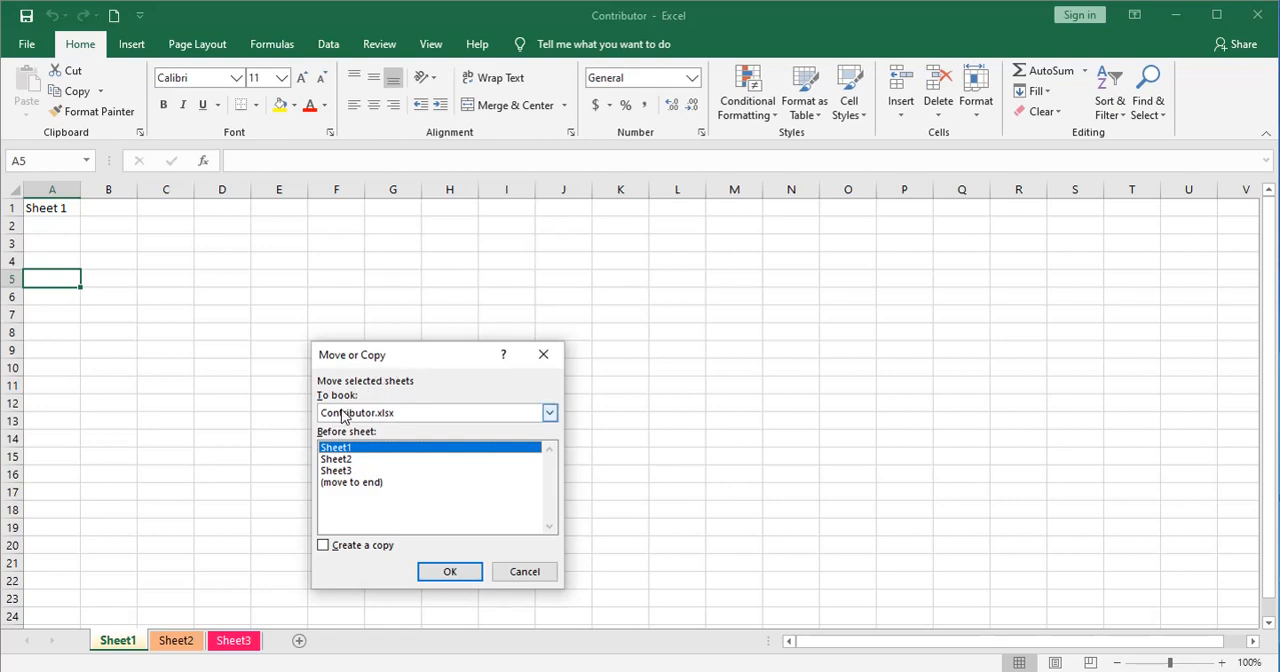
pyautogui.click(549, 413)
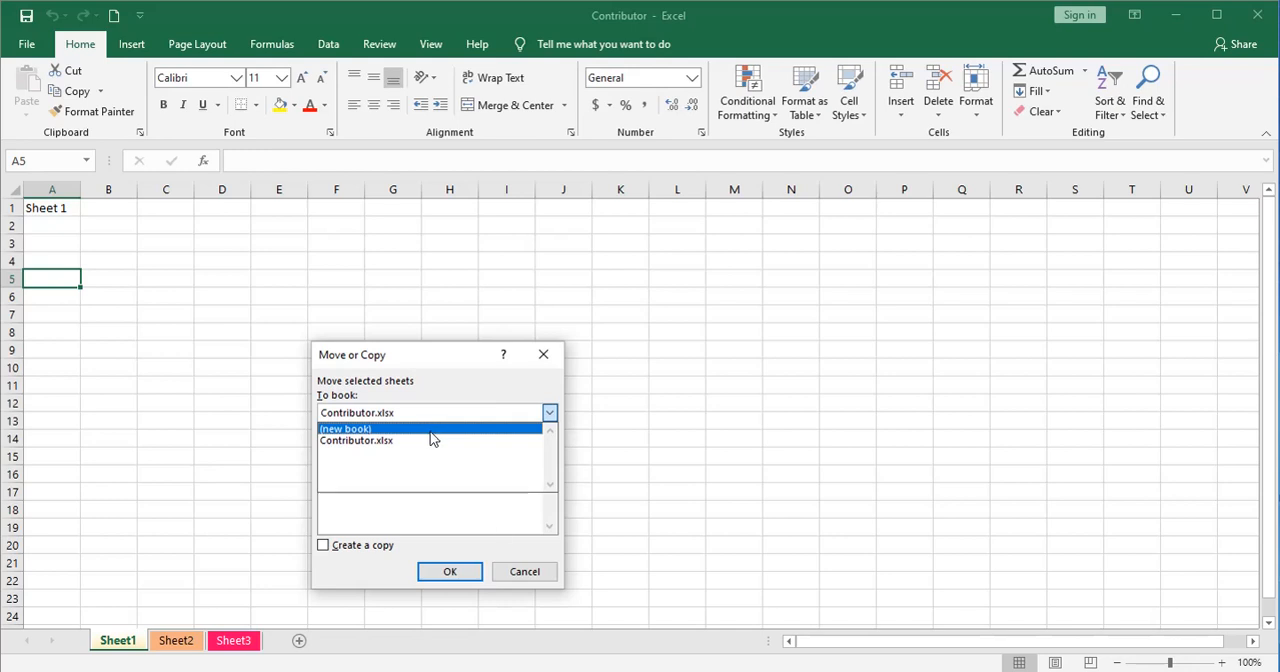
pyautogui.click(500, 578)
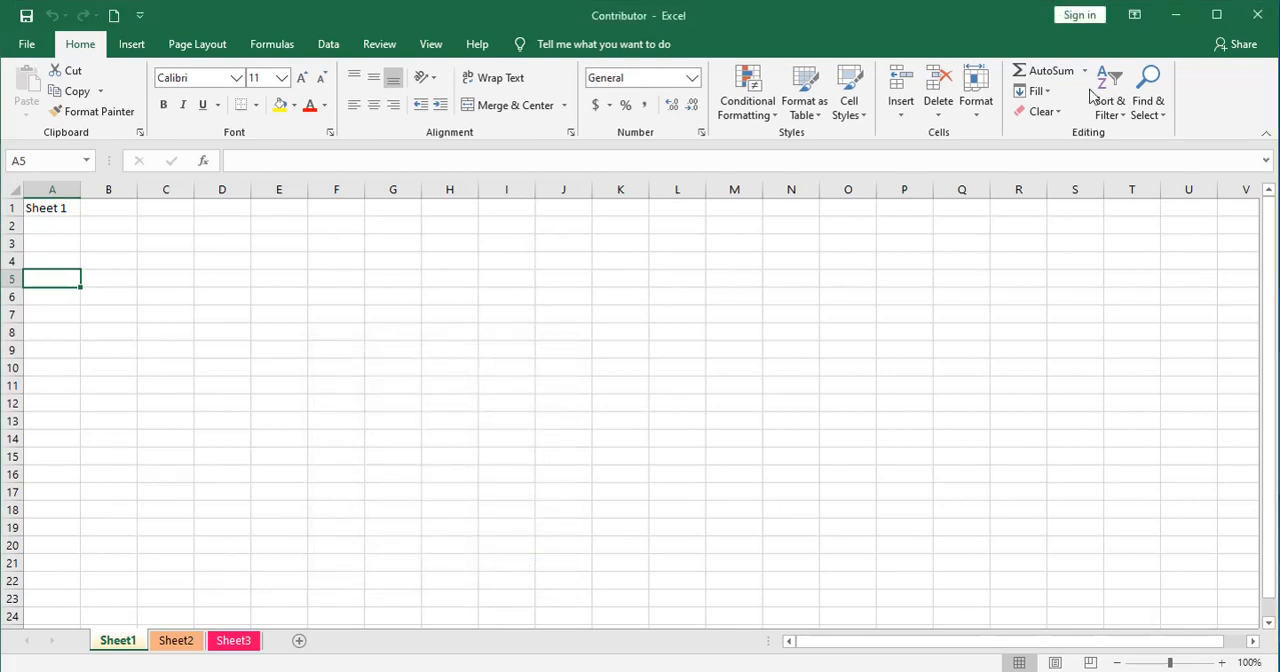
# Minimize the Contributor workbook, and open the Team Geek workbook from the desktop with SheetA displayed
pyautogui.click(1172, 17)
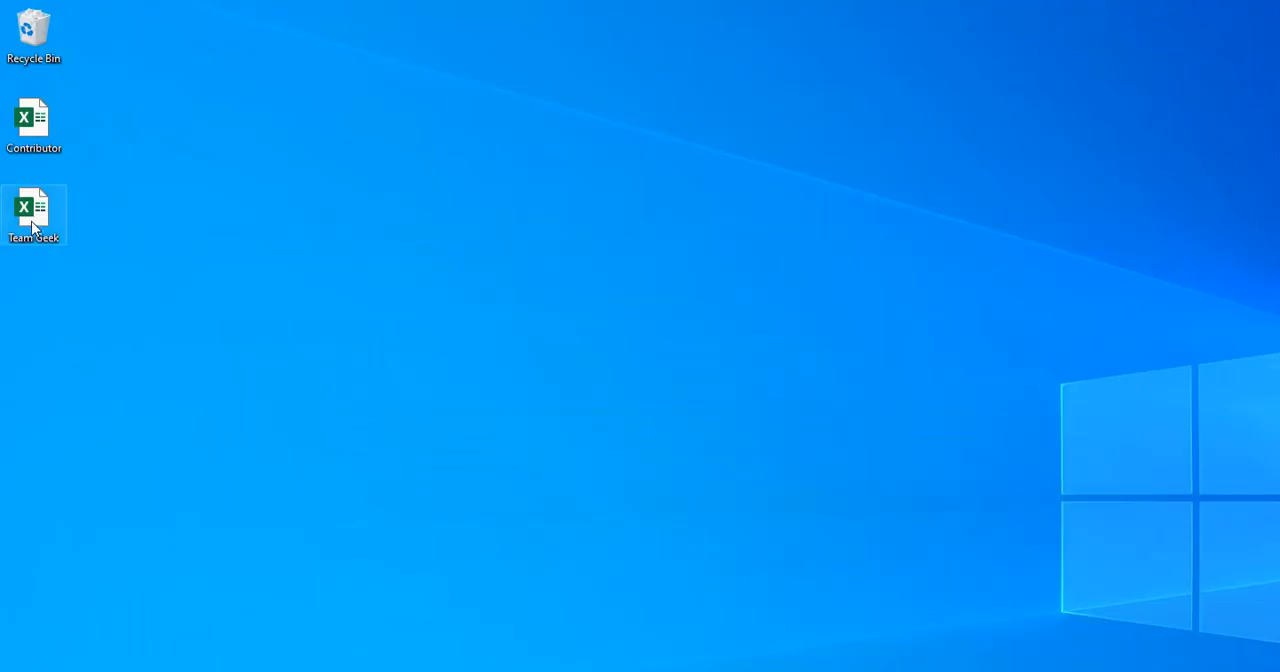
pyautogui.doubleClick(34, 215)
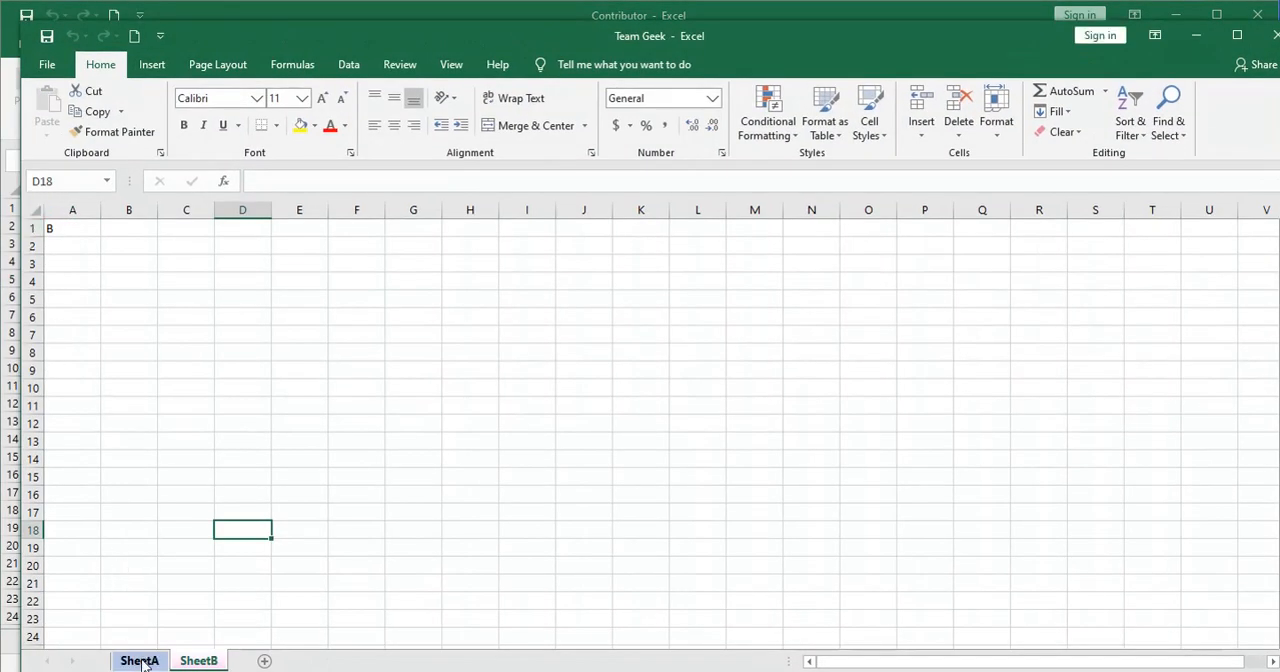
pyautogui.click(141, 661)
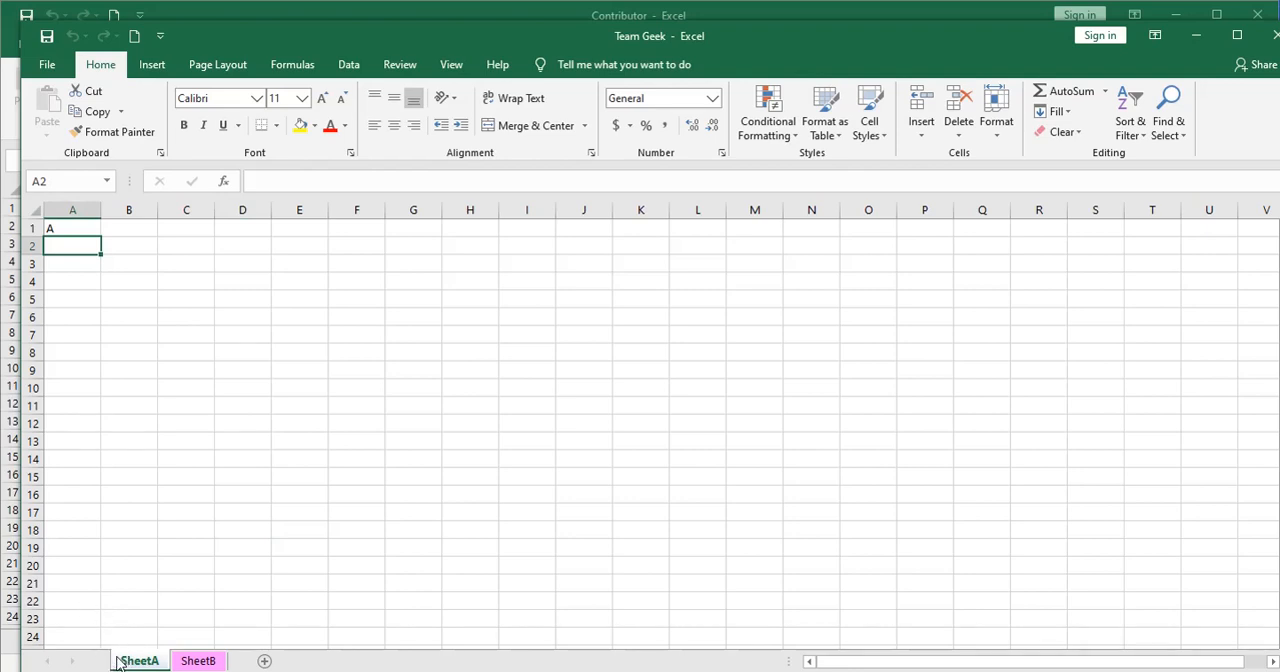
# Move Sheet1 from the Contributor workbook into Team Geek.xlsx, placing it before SheetA
pyautogui.click(7, 665)
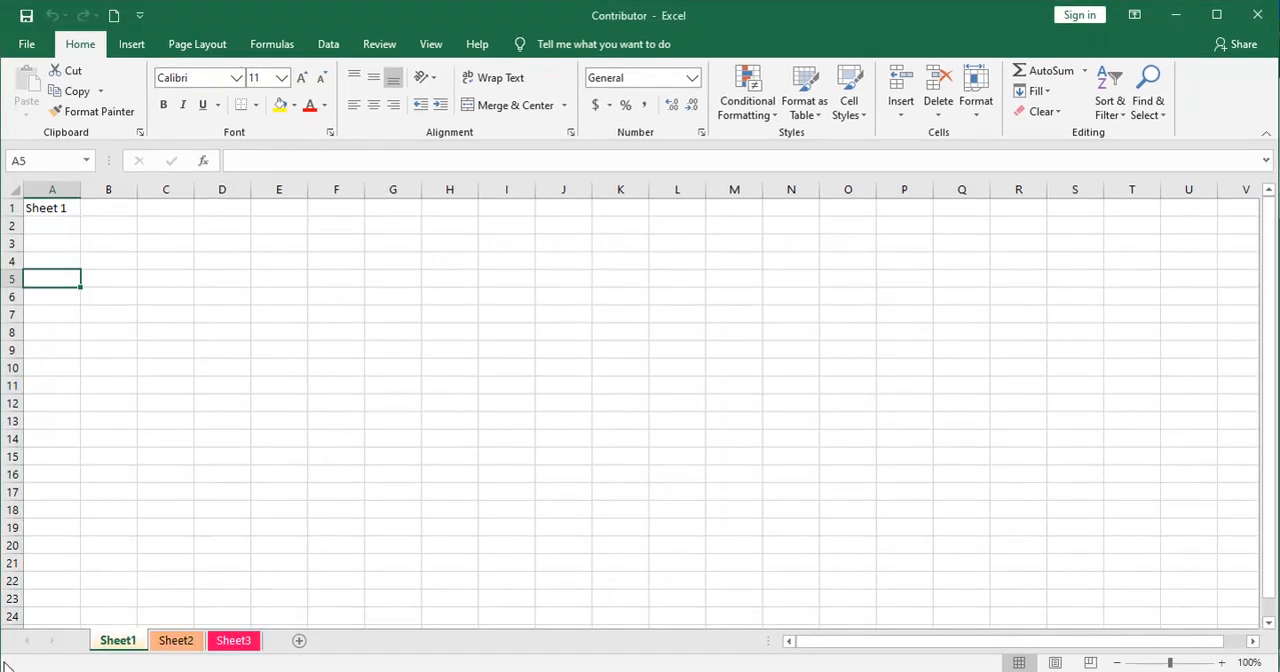
pyautogui.rightClick(116, 643)
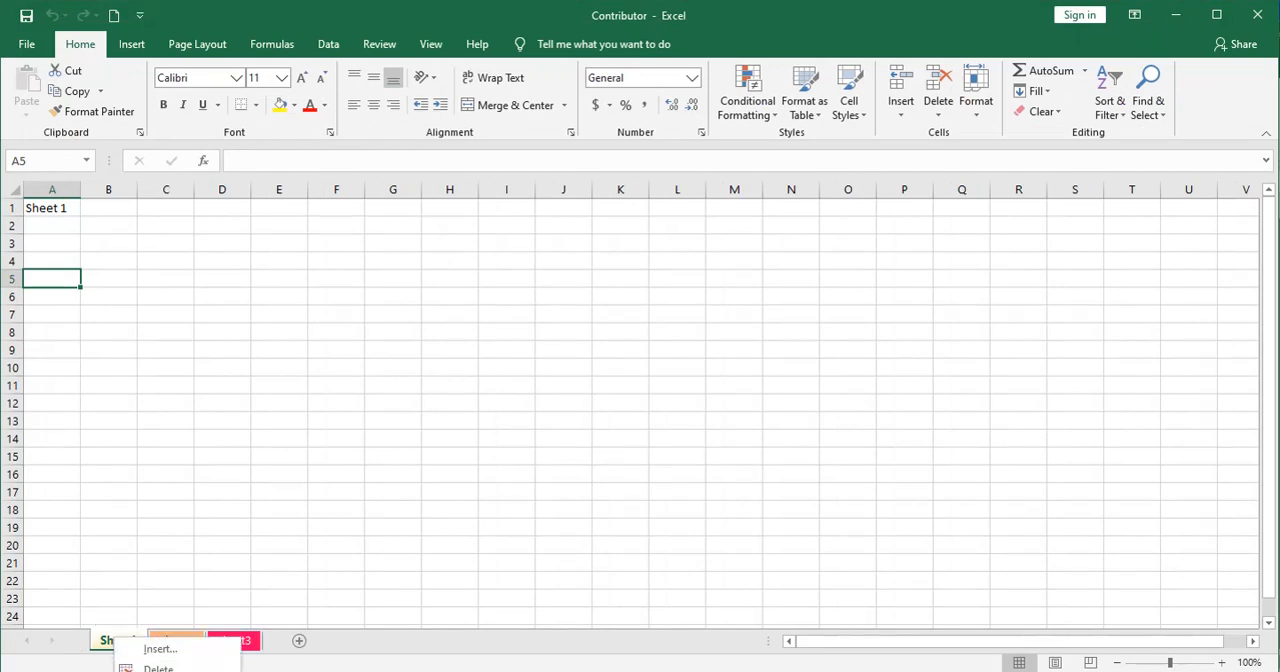
pyautogui.click(170, 671)
pyautogui.moveTo(180, 588); pyautogui.dragTo(558, 291)
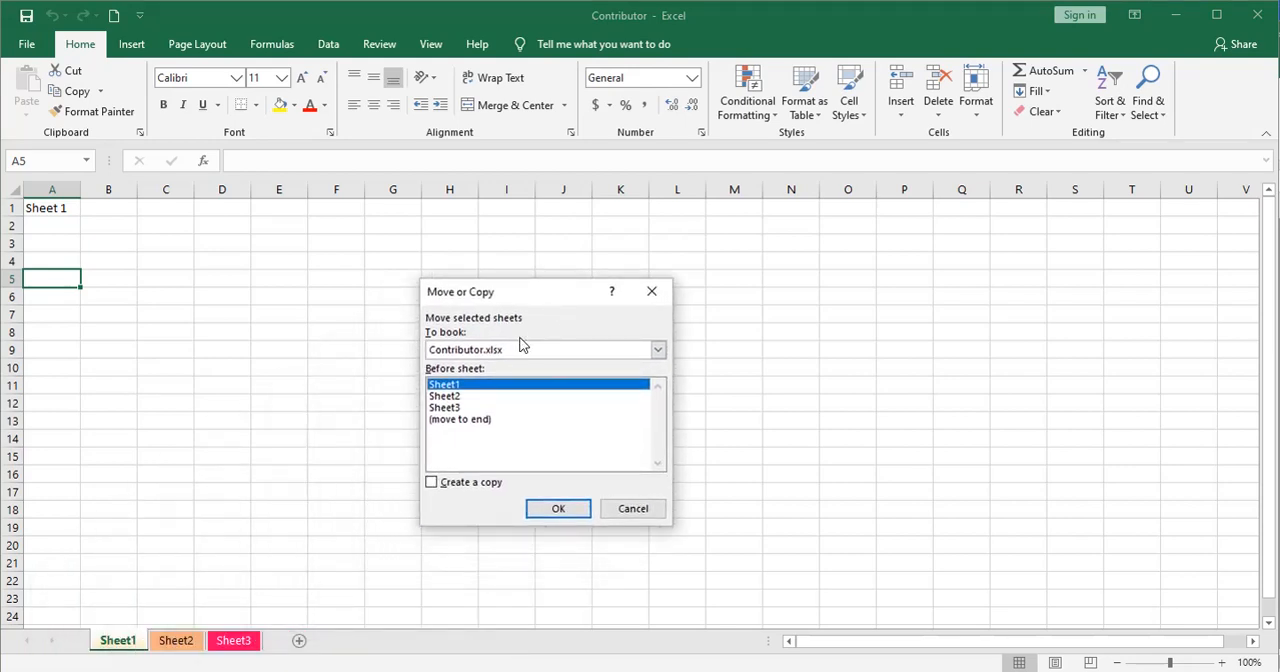
pyautogui.click(658, 350)
pyautogui.click(477, 397)
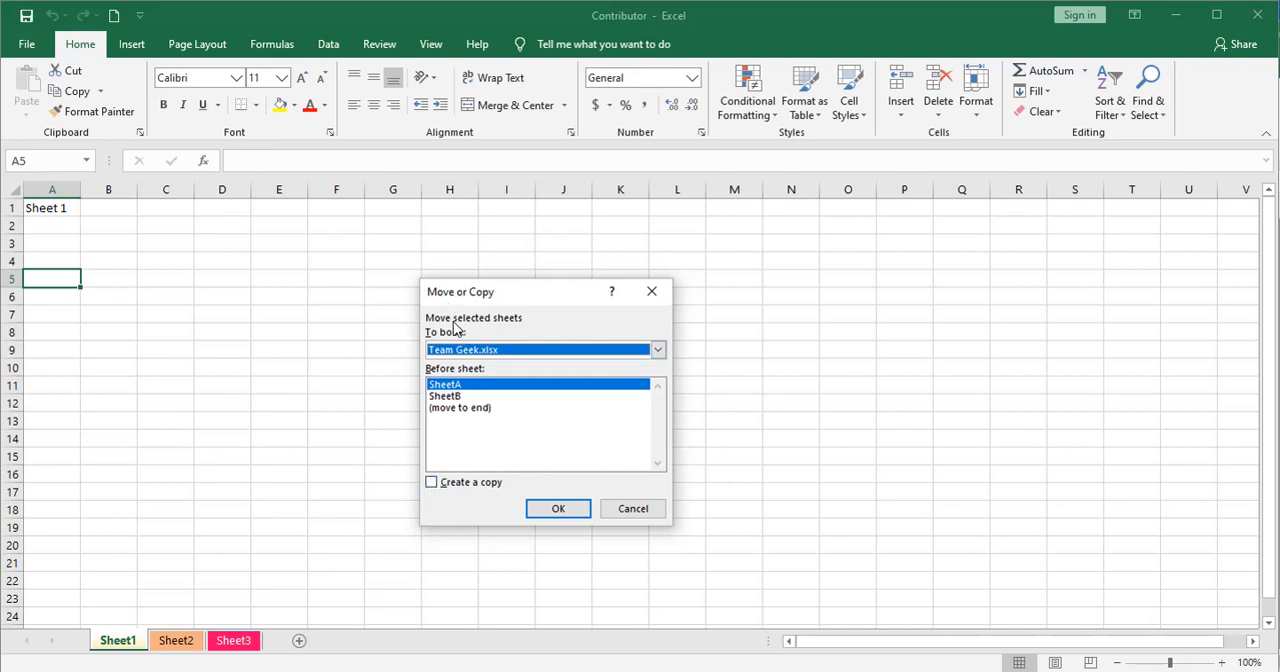
pyautogui.click(555, 509)
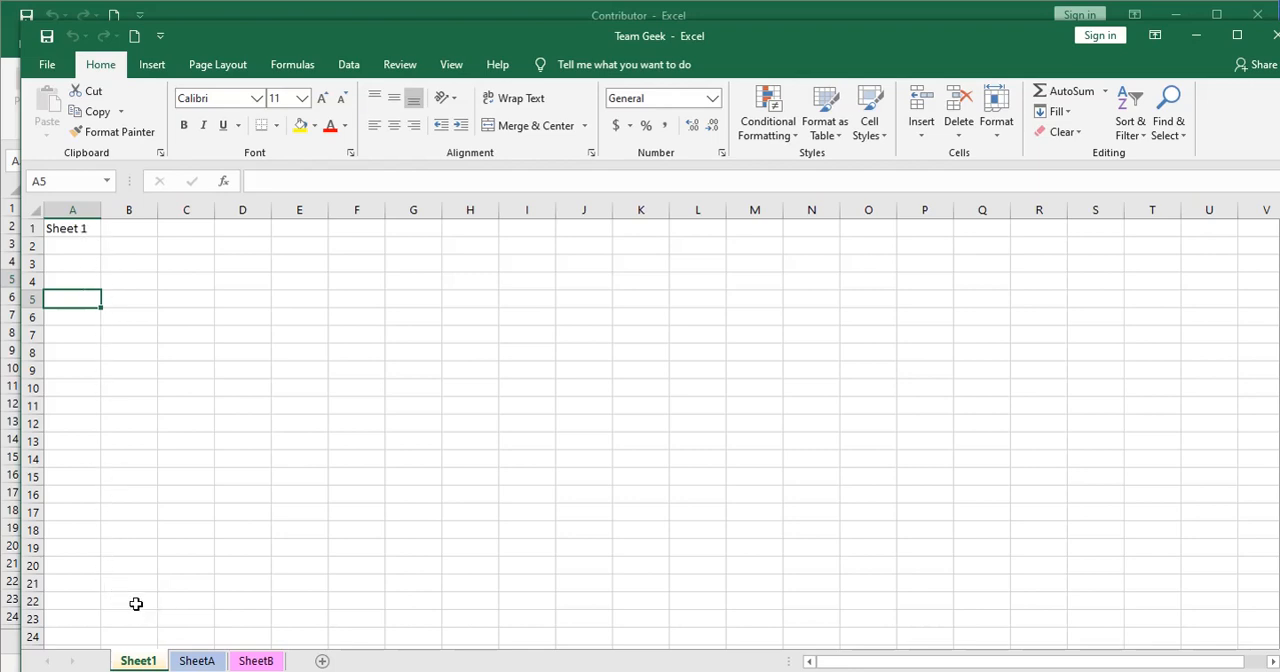
# Look through SheetA and SheetB in the Team Geek workbook
pyautogui.click(183, 603)
pyautogui.click(195, 659)
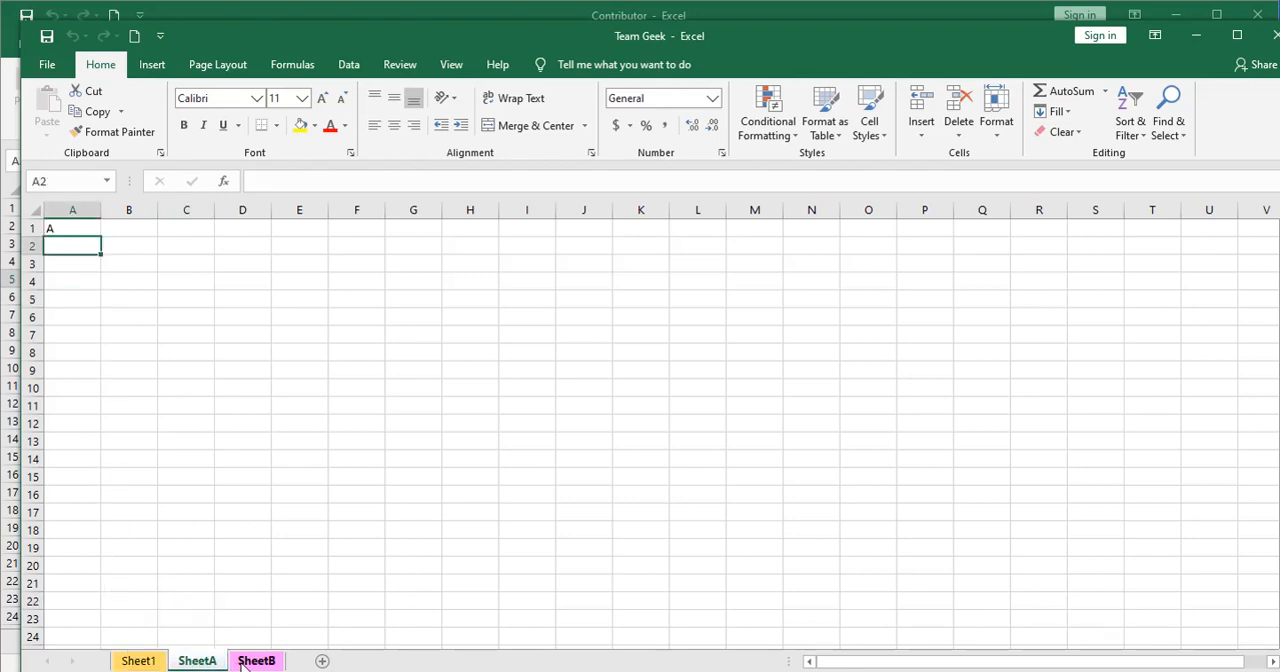
pyautogui.click(242, 664)
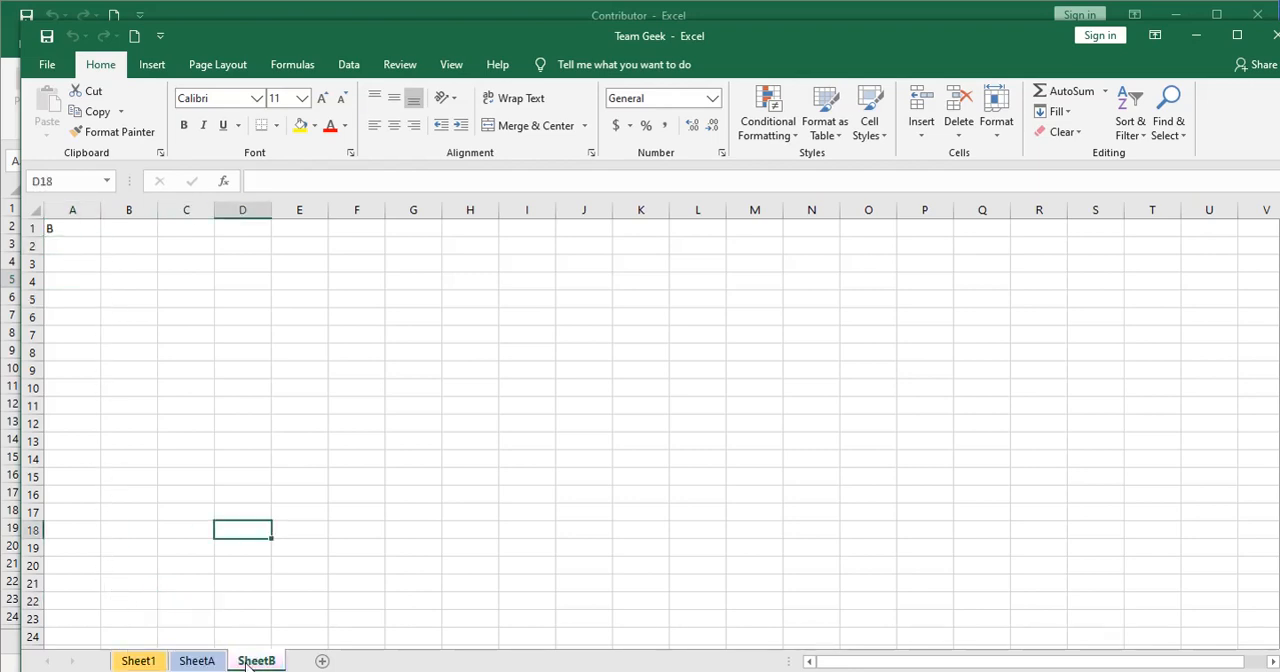
# Switch to the Contributor workbook and close it without saving the changes
pyautogui.click(315, 16)
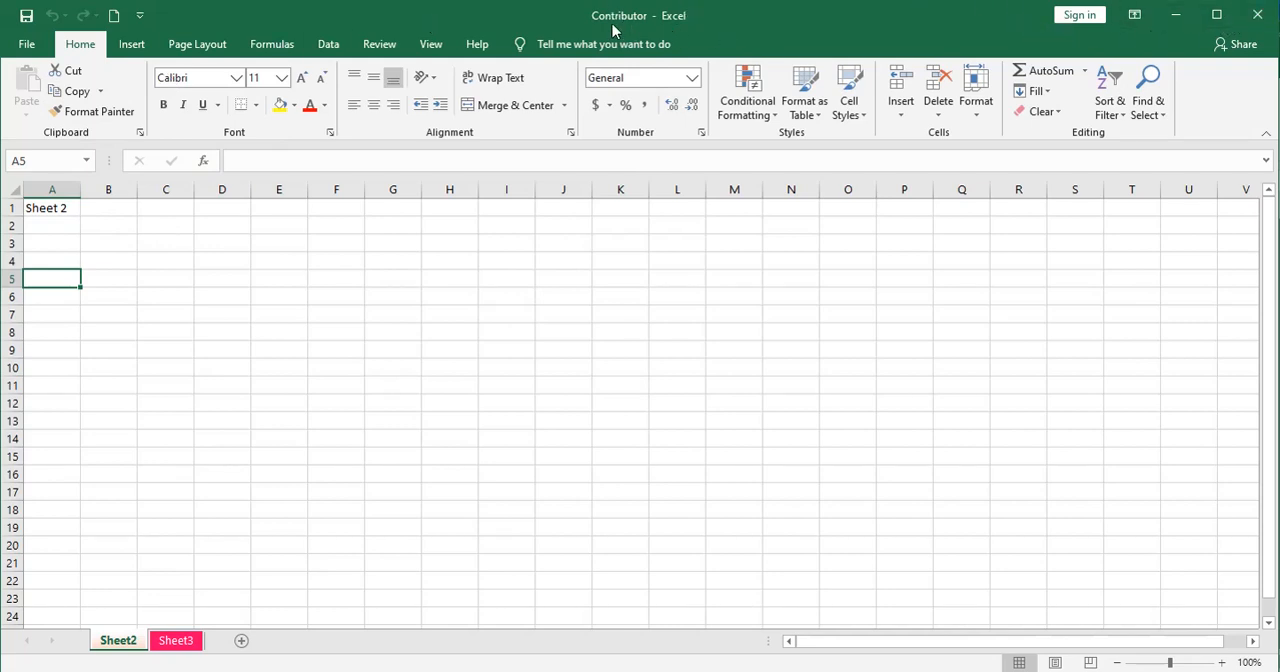
pyautogui.click(1255, 20)
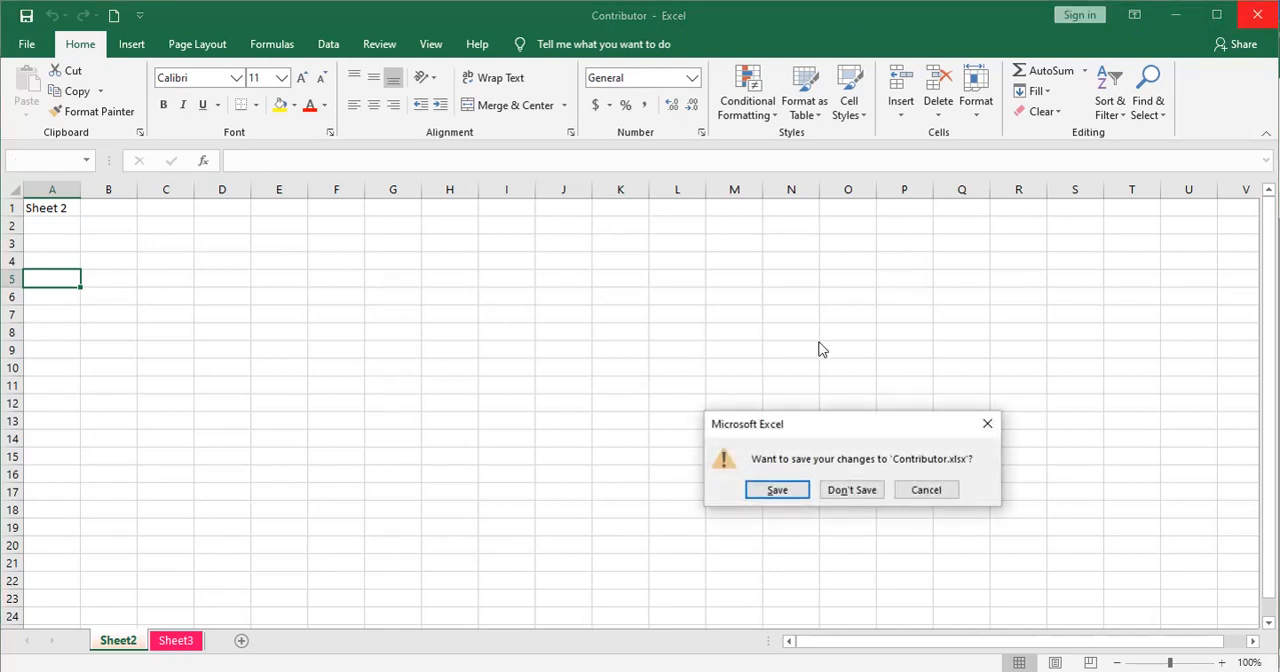
pyautogui.click(851, 492)
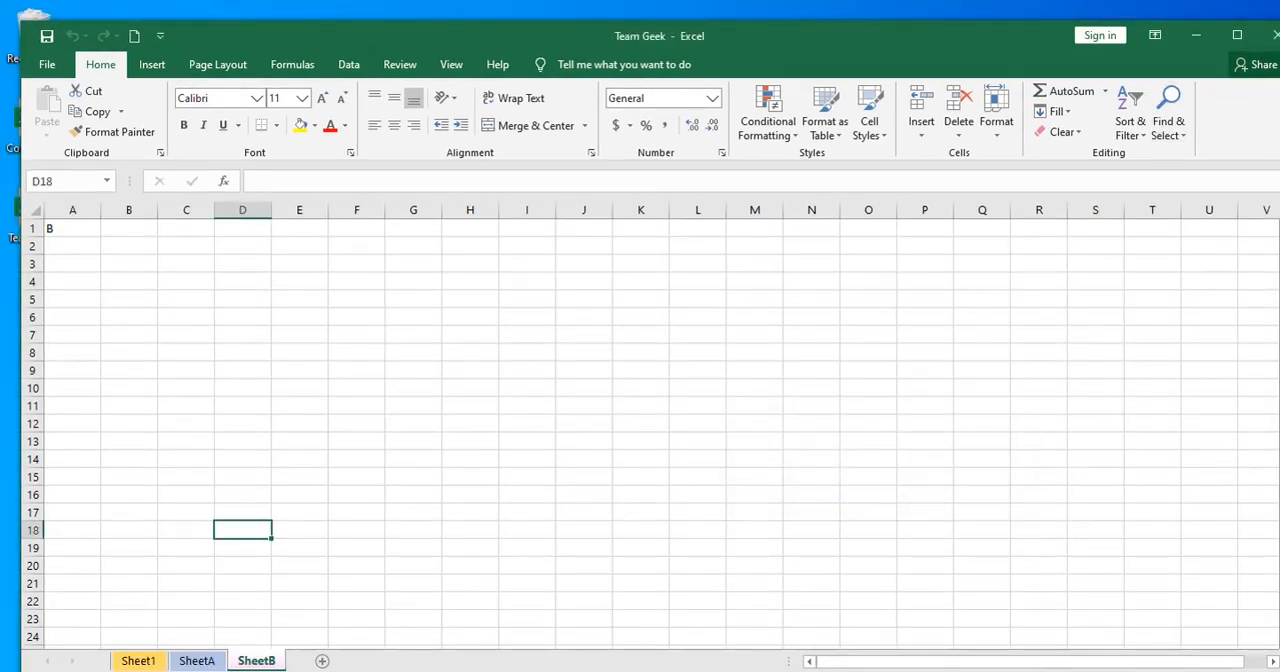
# Minimize the Team Geek workbook and reopen Contributor from the desktop to check which worksheets it contains
pyautogui.click(1196, 35)
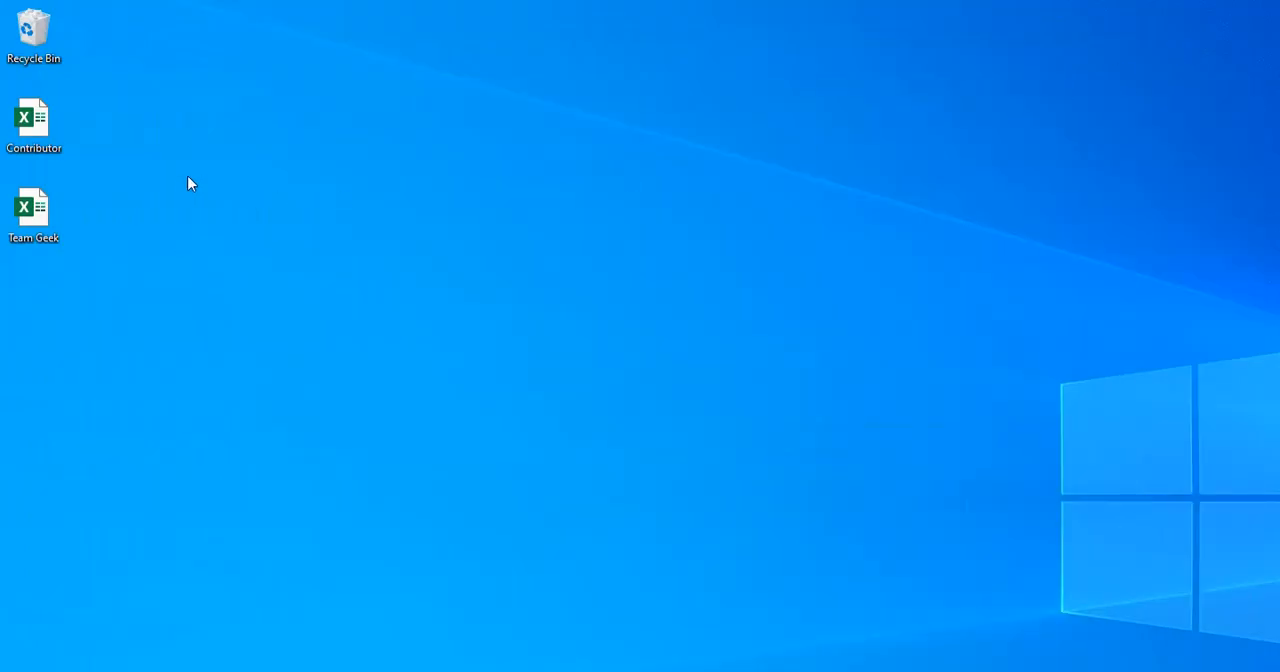
pyautogui.doubleClick(29, 120)
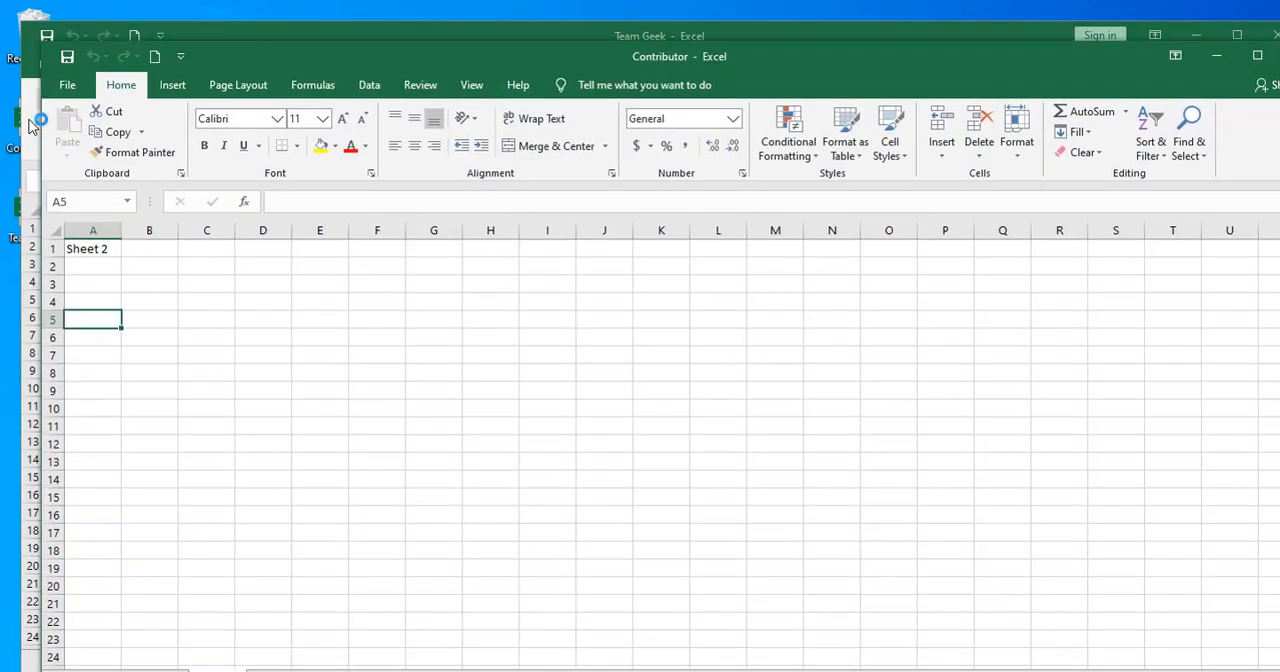
pyautogui.moveTo(224, 46); pyautogui.dragTo(193, 11)
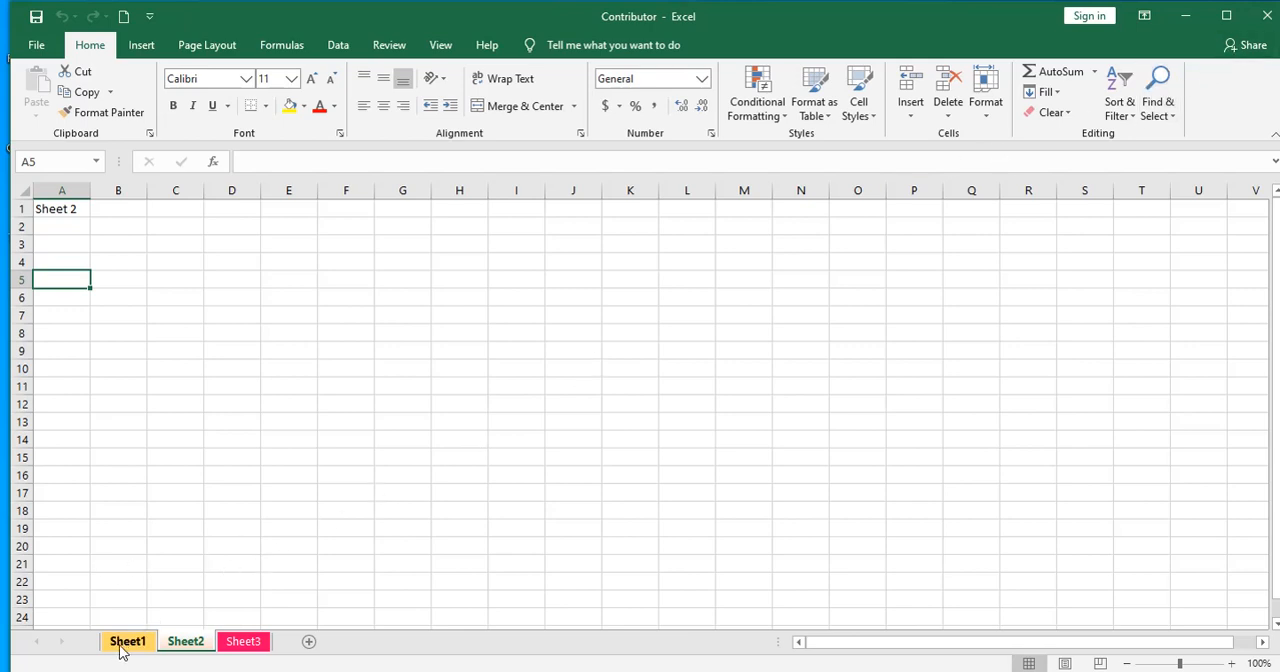
# Close both the Contributor and Team Geek workbooks
pyautogui.click(1266, 20)
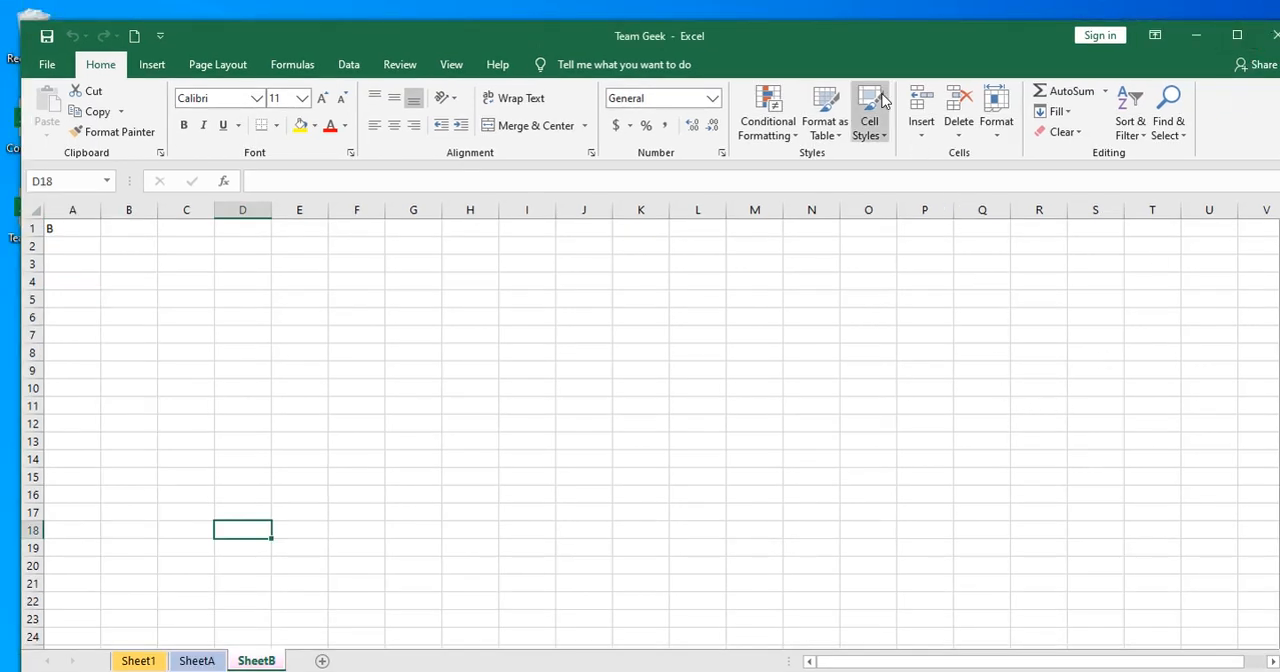
pyautogui.doubleClick(856, 46)
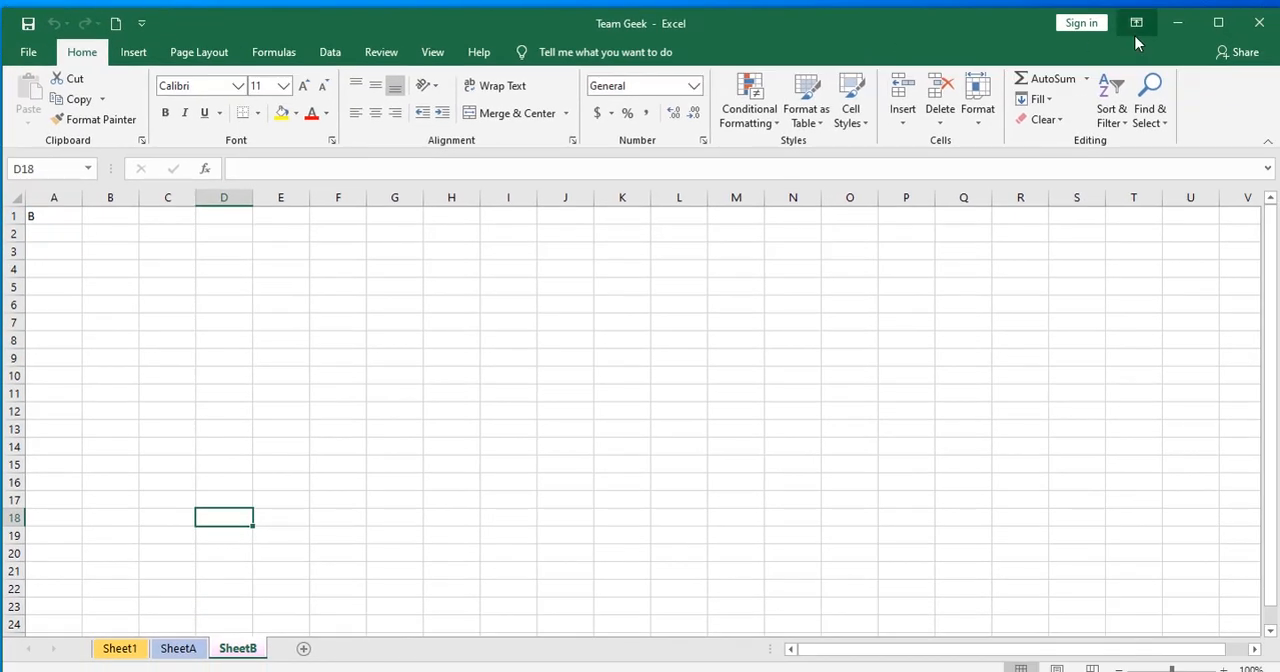
pyautogui.click(1255, 32)
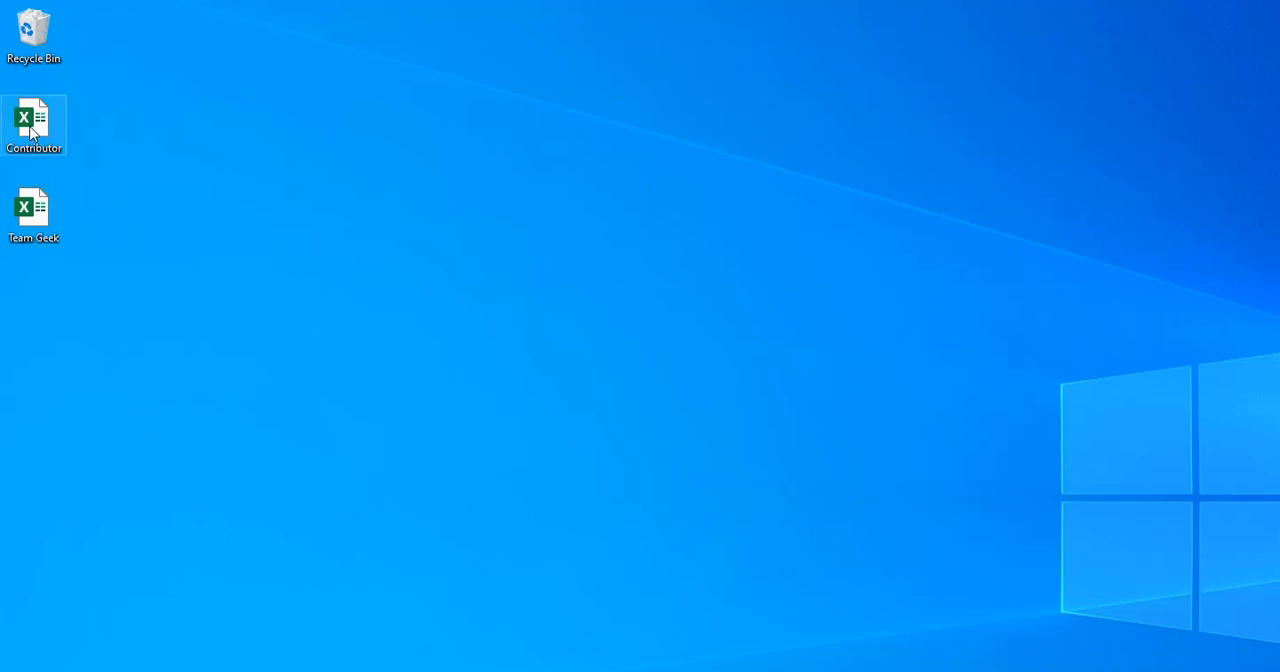
# Open the Contributor workbook from the desktop and enter 123 in cell A3 of Sheet2
pyautogui.doubleClick(31, 128)
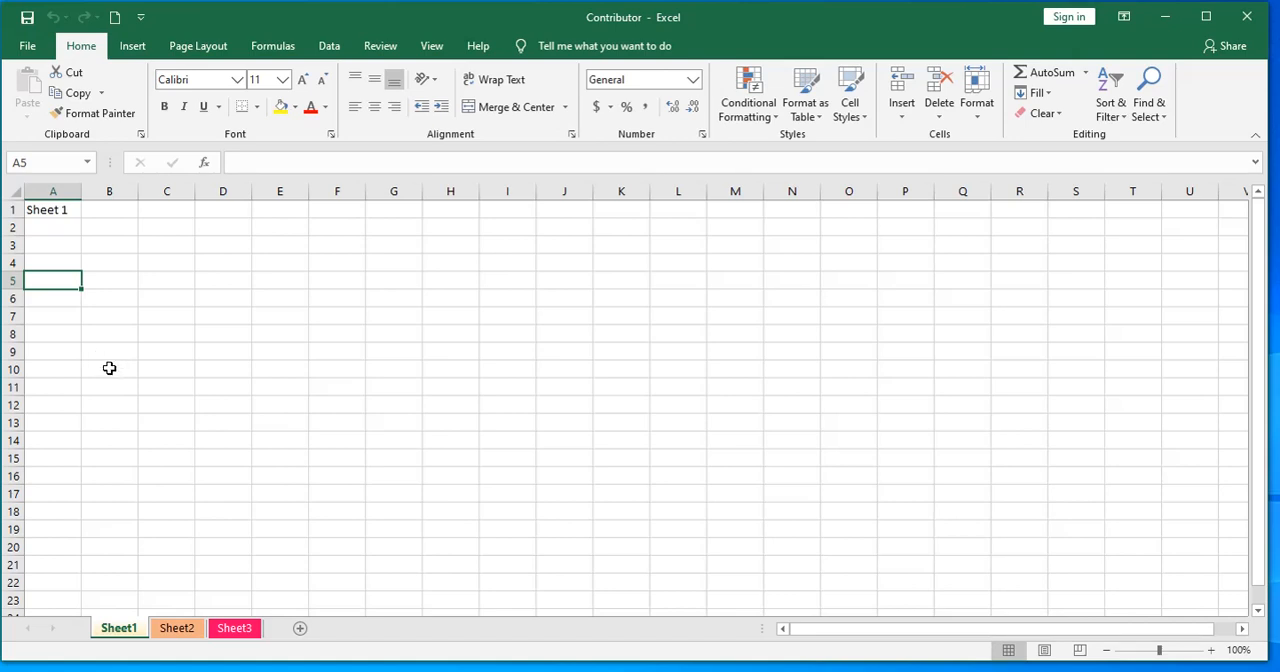
pyautogui.click(178, 628)
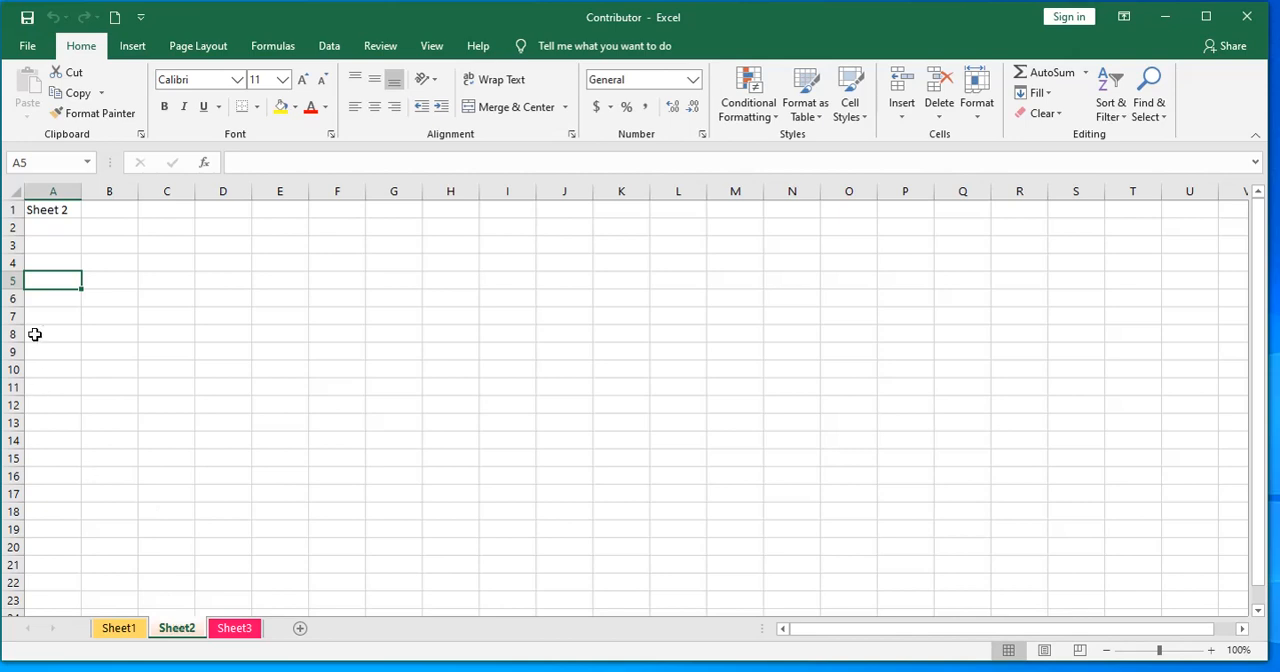
pyautogui.click(57, 246)
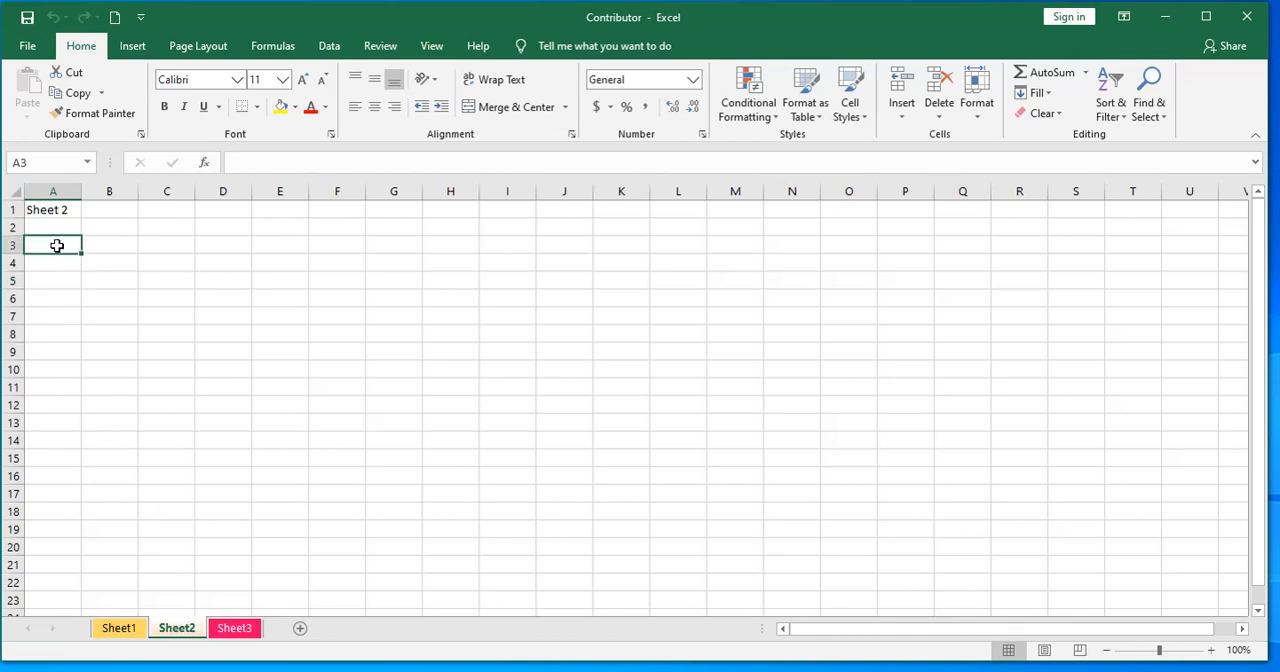
pyautogui.write('123')
pyautogui.press('Return')
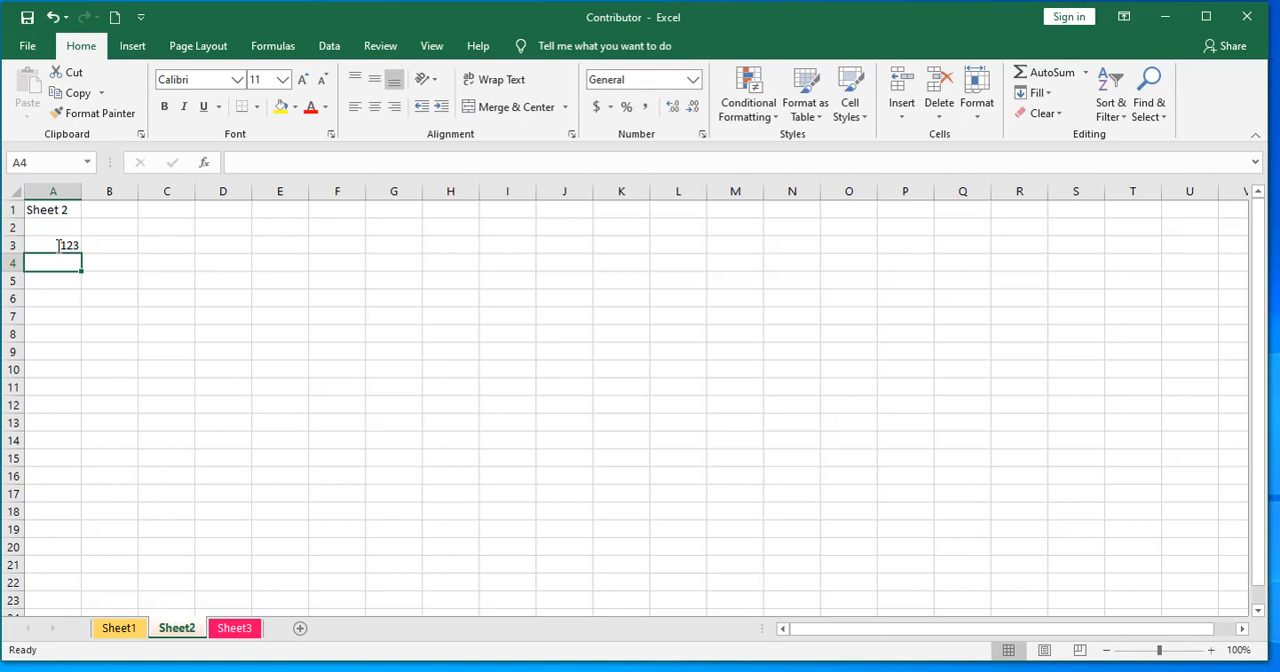
# Enter the formula =Sheet2!A3 in cell A3 of Sheet1 to link it to the value on Sheet2
pyautogui.click(119, 628)
pyautogui.click(57, 242)
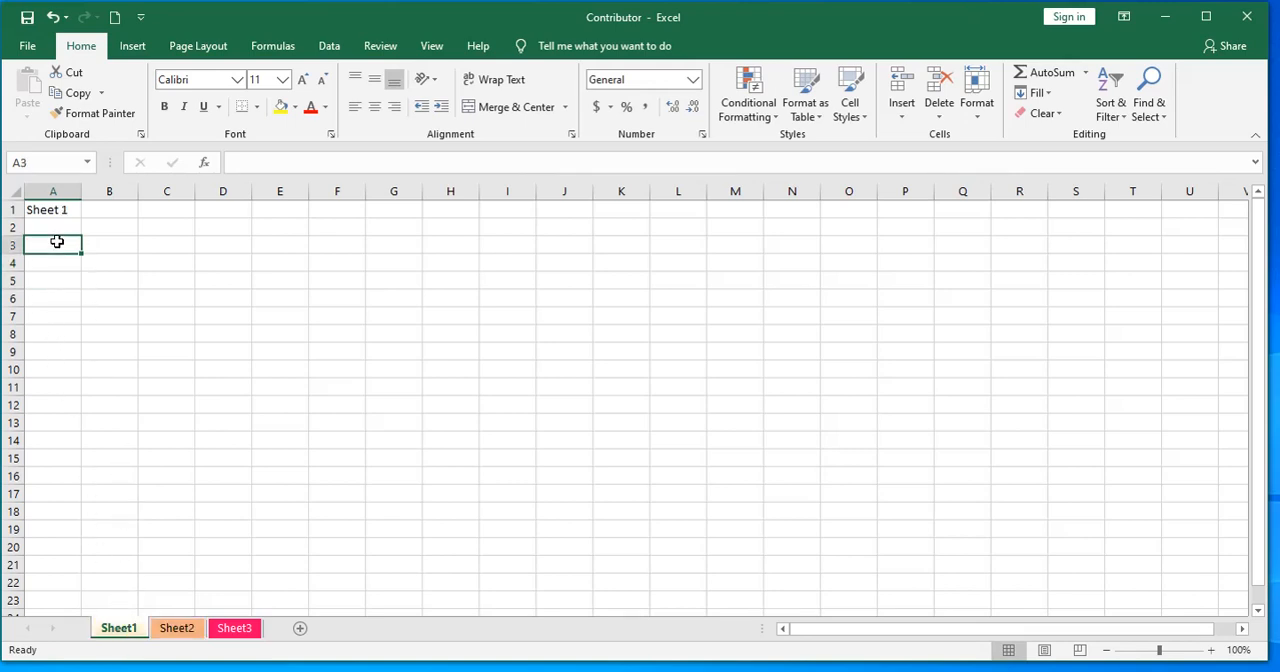
pyautogui.write('=')
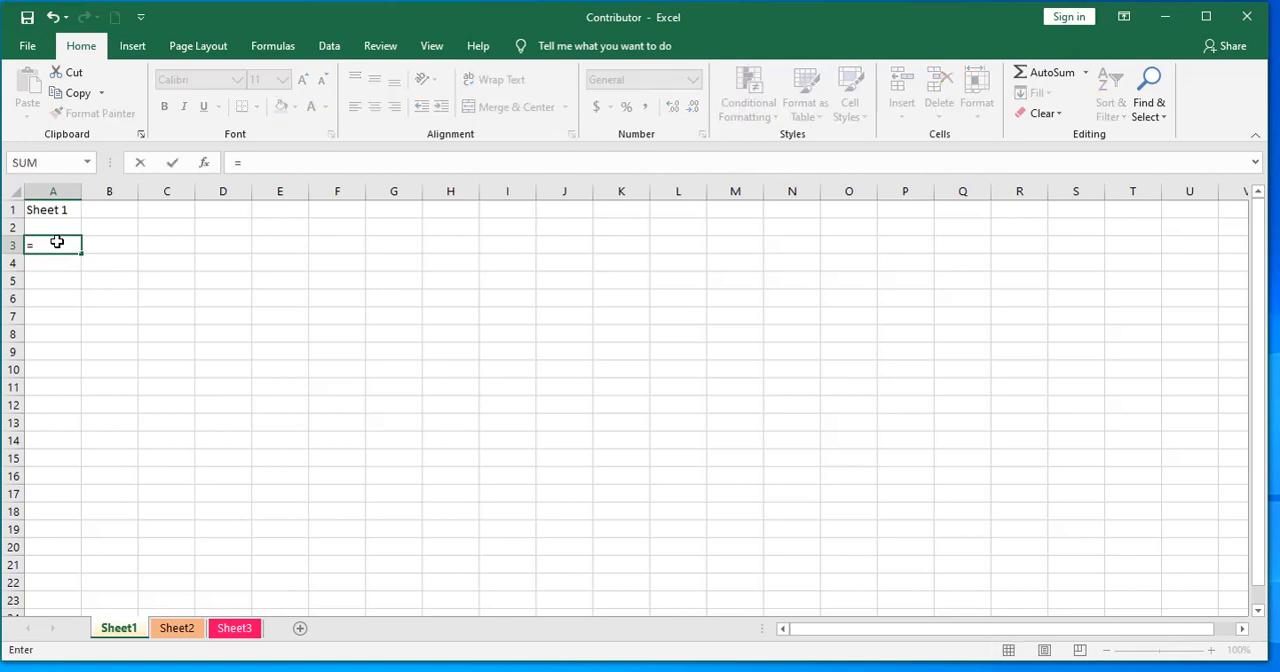
pyautogui.click(177, 628)
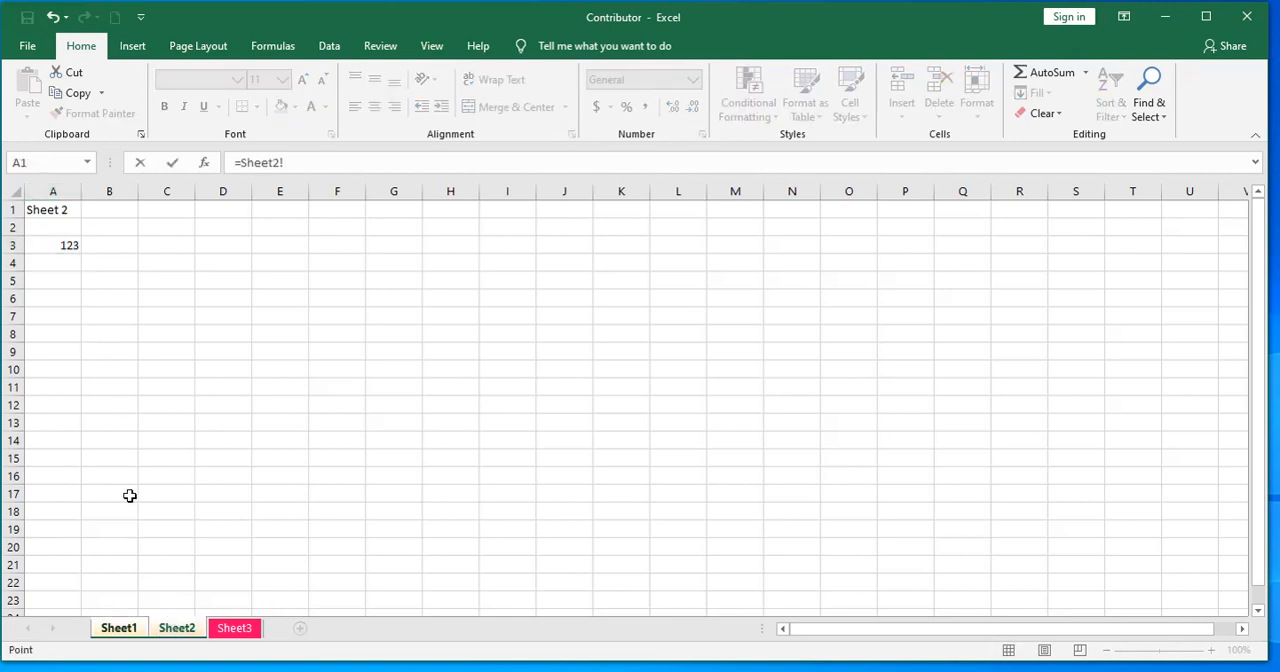
pyautogui.click(62, 244)
pyautogui.press('Return')
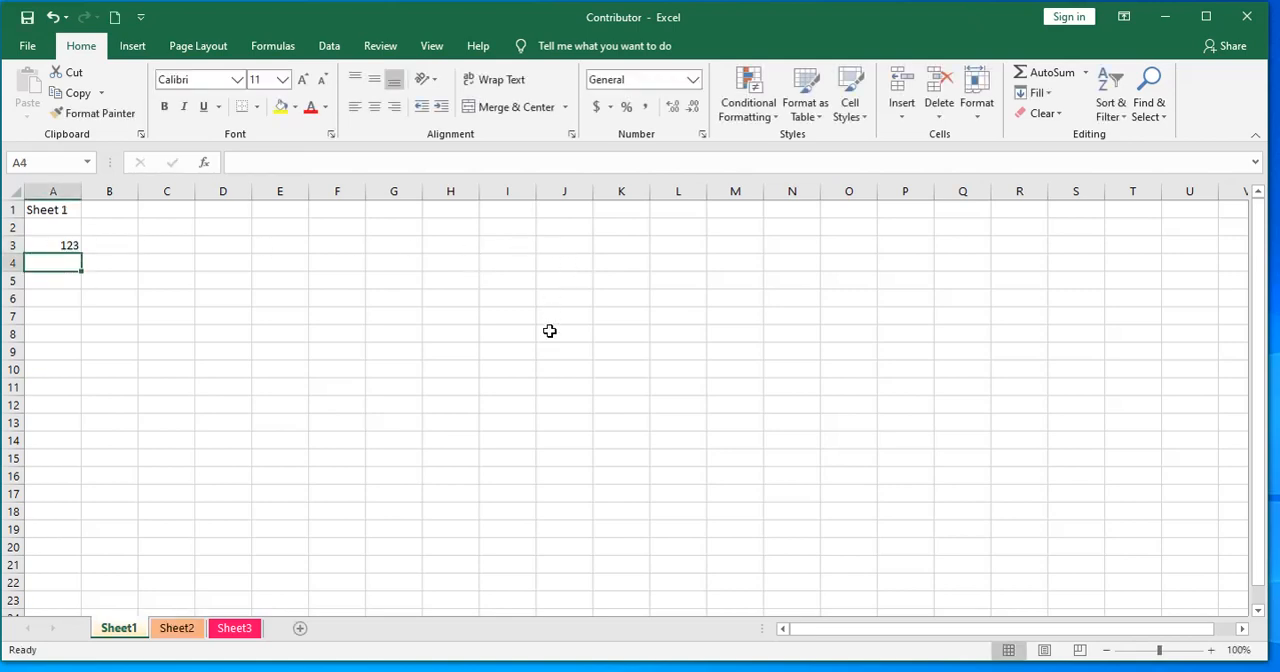
# Compare Sheet2 with the linked formula in Sheet1's cell A3, and save the Contributor workbook
pyautogui.click(180, 630)
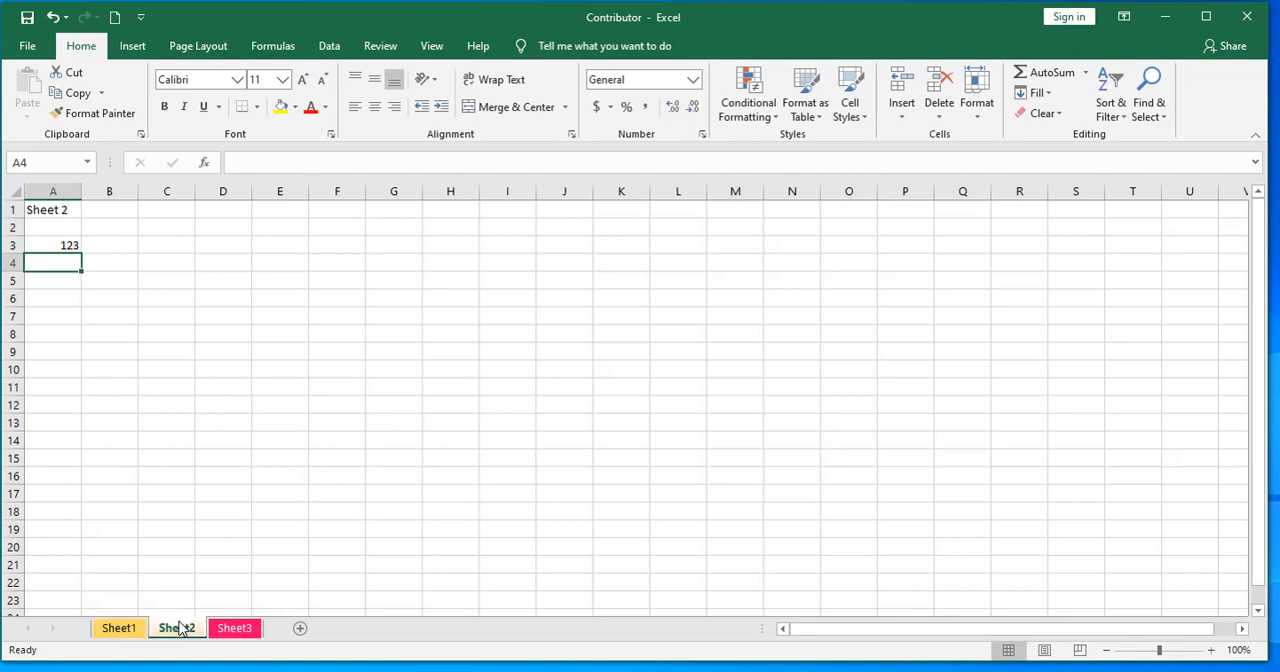
pyautogui.click(118, 628)
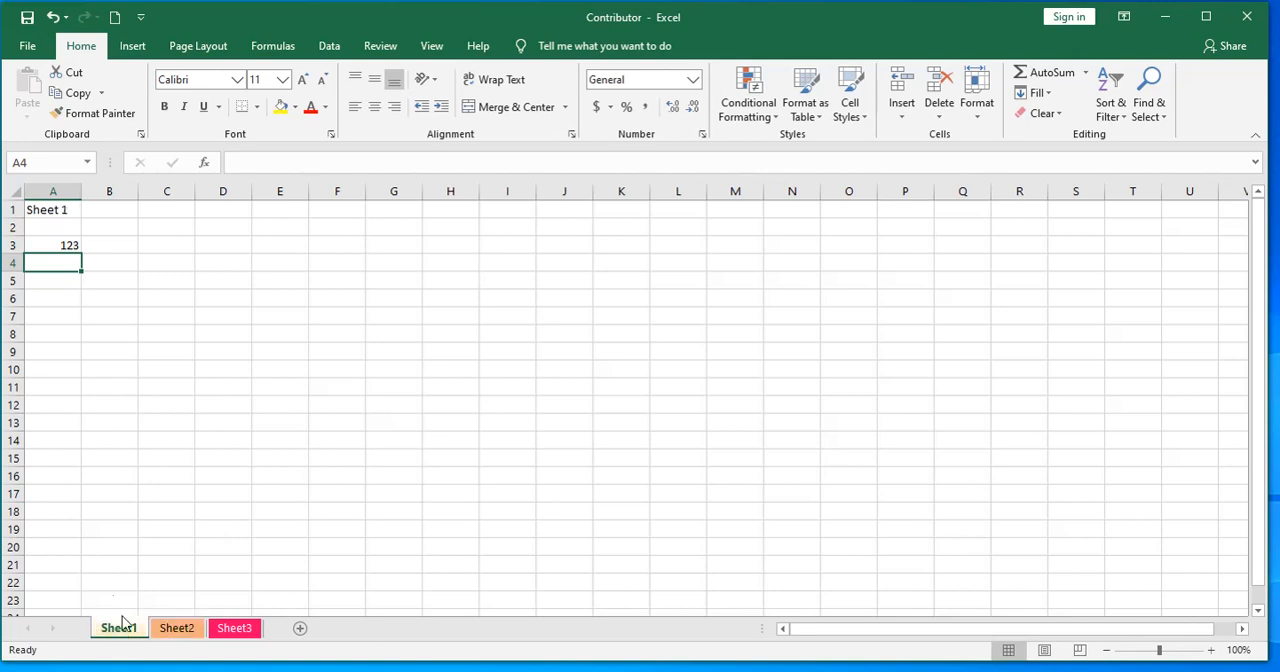
pyautogui.click(55, 244)
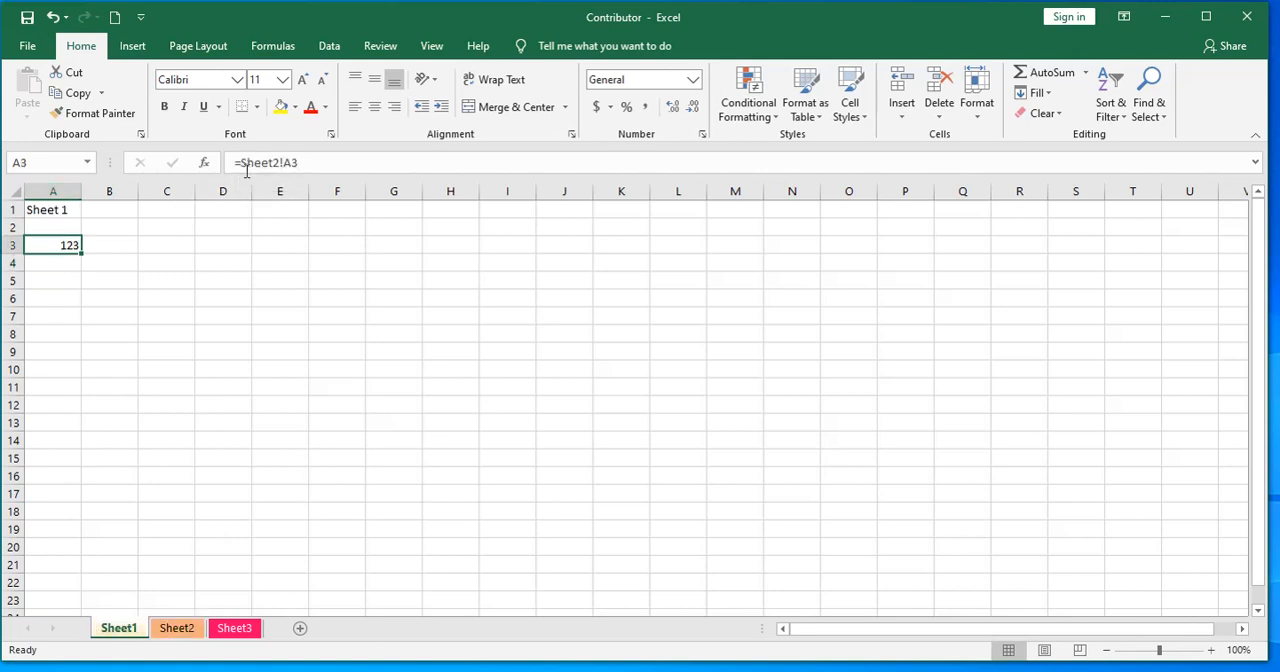
pyautogui.click(30, 21)
pyautogui.click(176, 628)
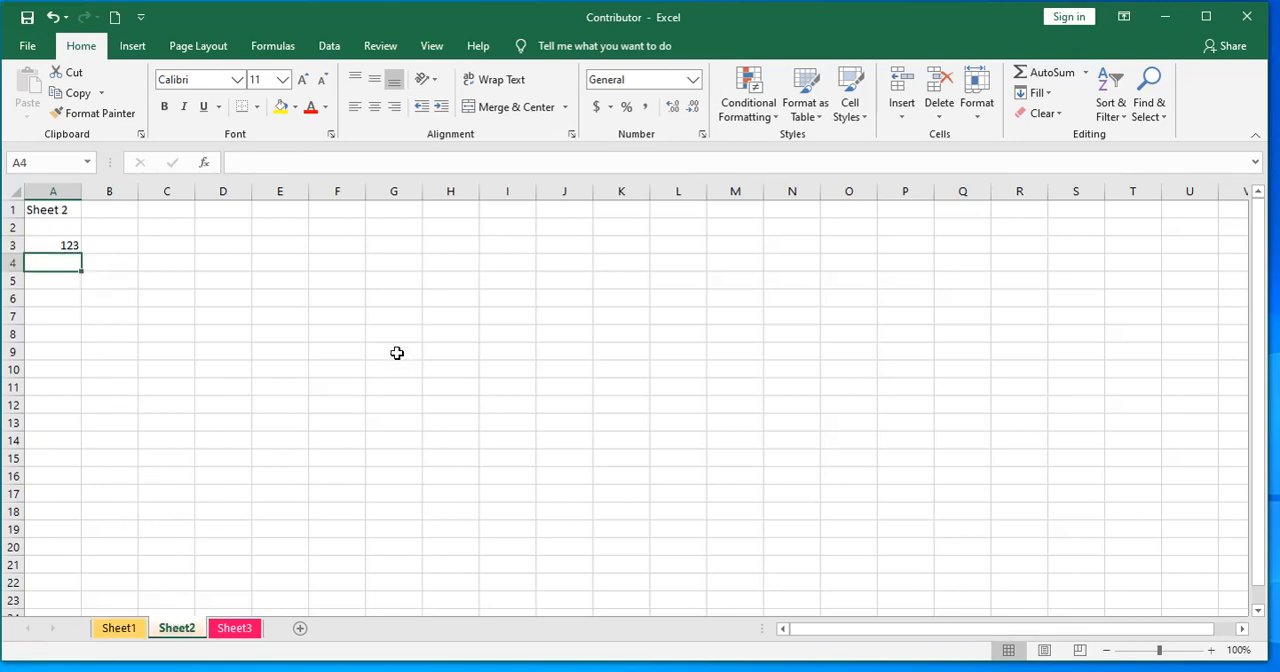
# Minimize the Contributor workbook and open the Team Geek workbook from the desktop
pyautogui.click(1163, 16)
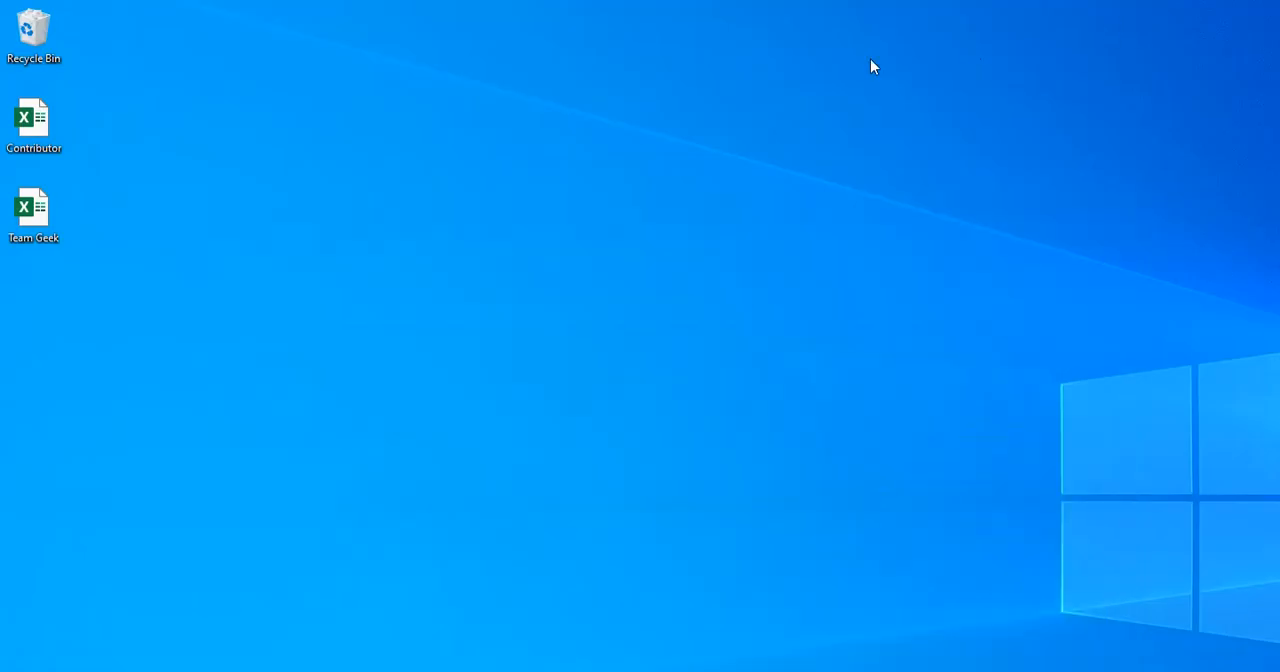
pyautogui.click(35, 214)
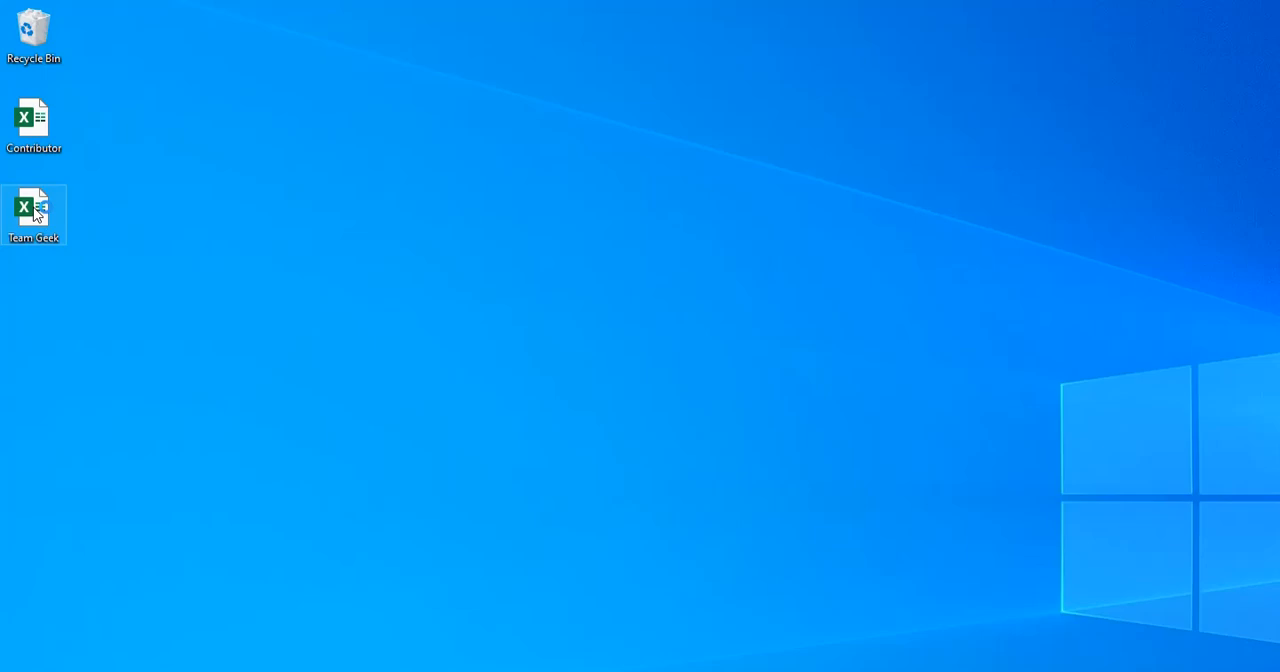
pyautogui.doubleClick(35, 214)
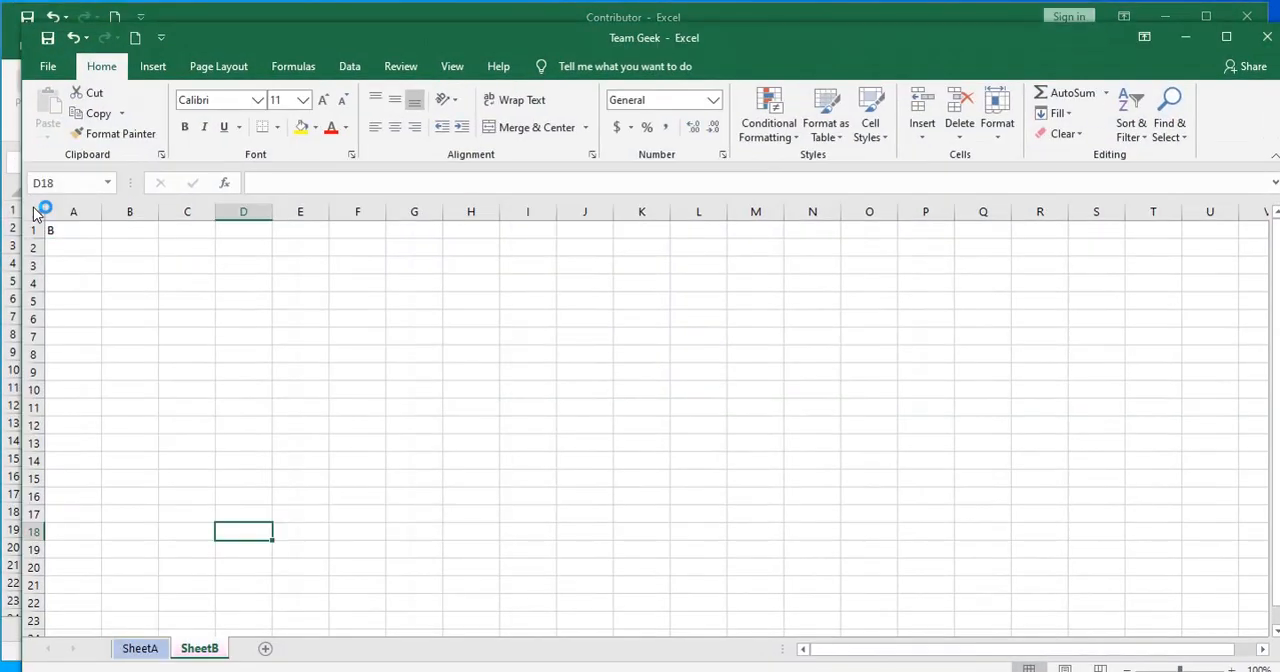
pyautogui.moveTo(249, 36); pyautogui.dragTo(237, 22)
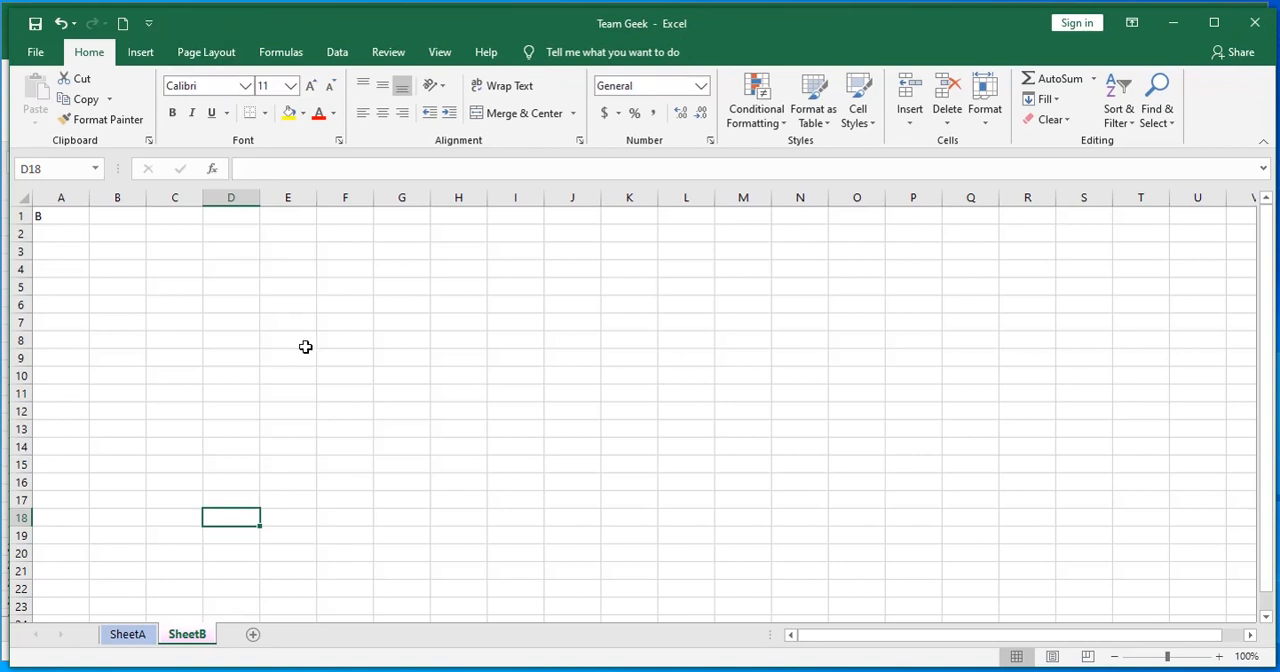
# Create a copy of Contributor's Sheet1 in Team Geek.xlsx before SheetA, and return to the Contributor workbook
pyautogui.hotkey('alt', 'Tab')
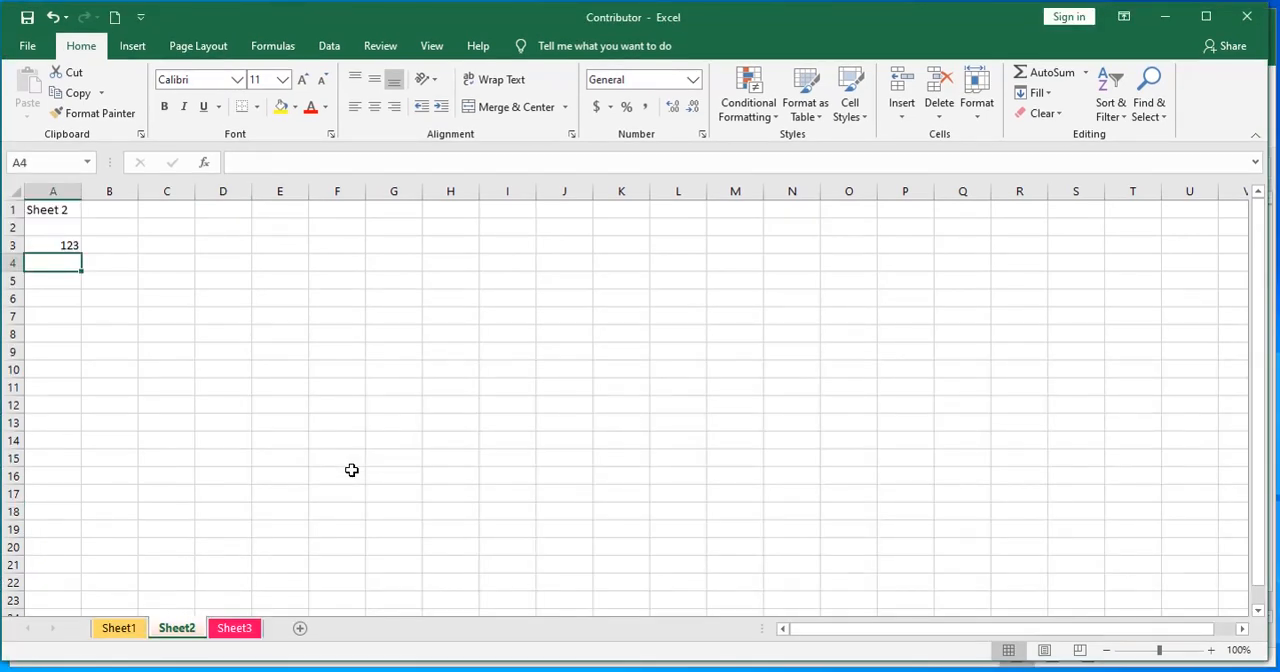
pyautogui.click(119, 629)
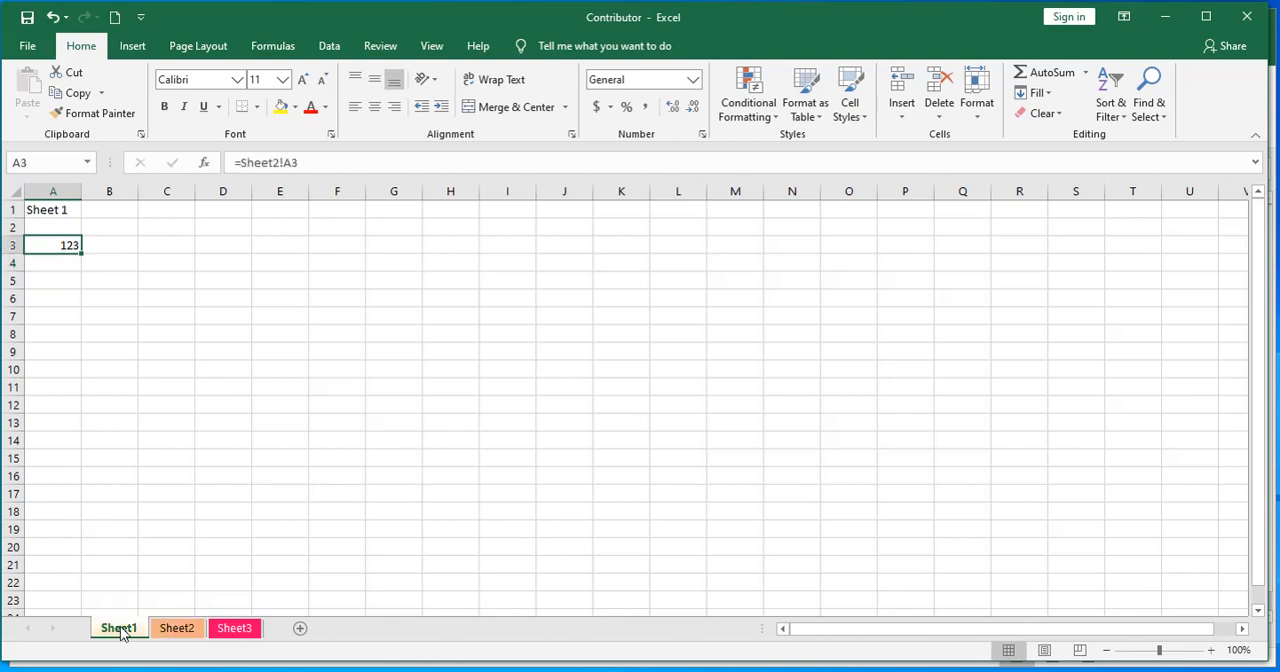
pyautogui.rightClick(121, 634)
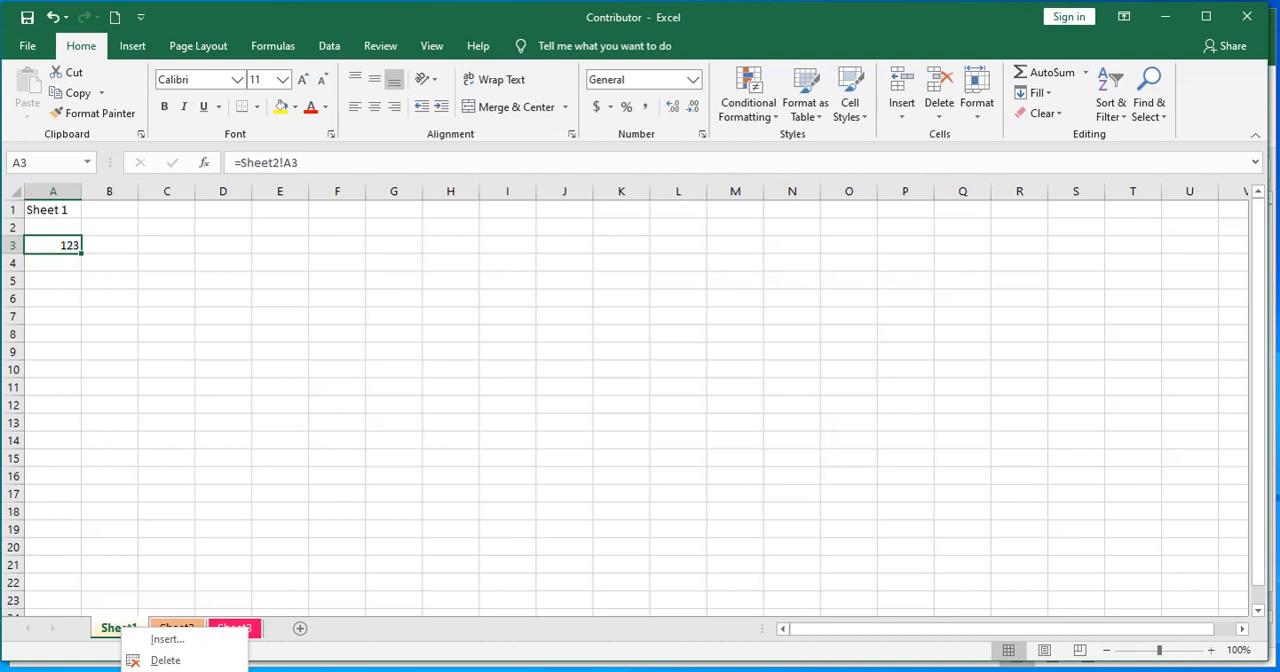
pyautogui.press('m')
pyautogui.moveTo(193, 582); pyautogui.dragTo(311, 358)
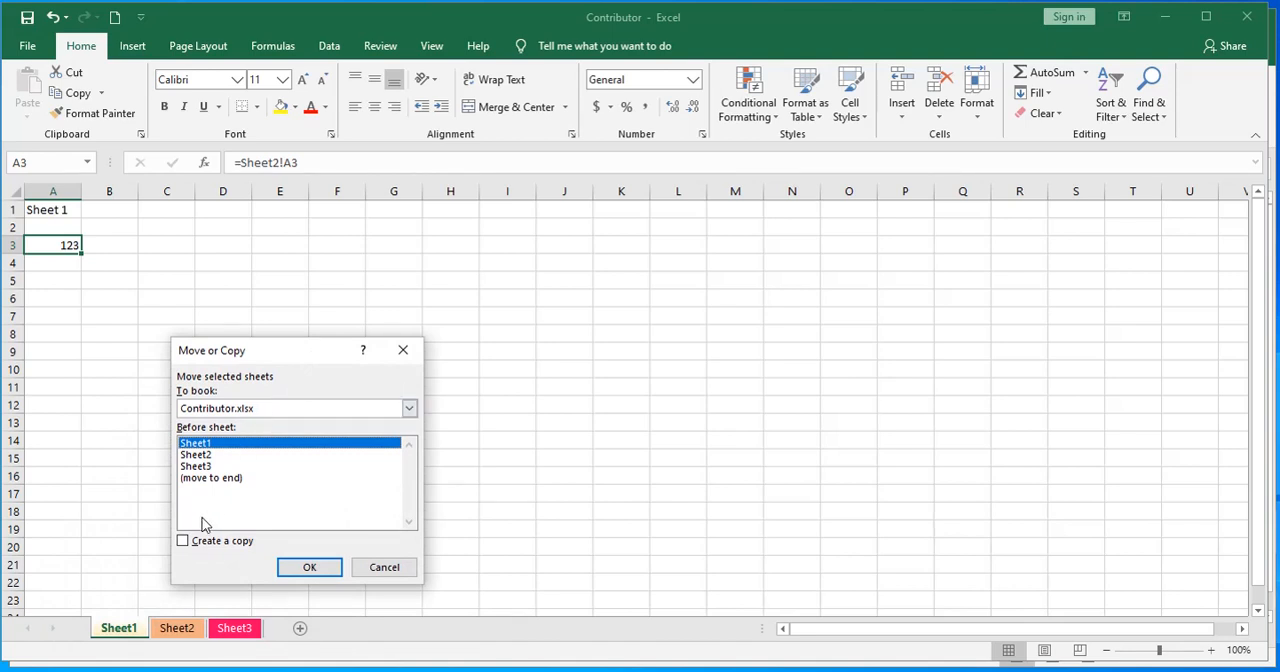
pyautogui.click(409, 408)
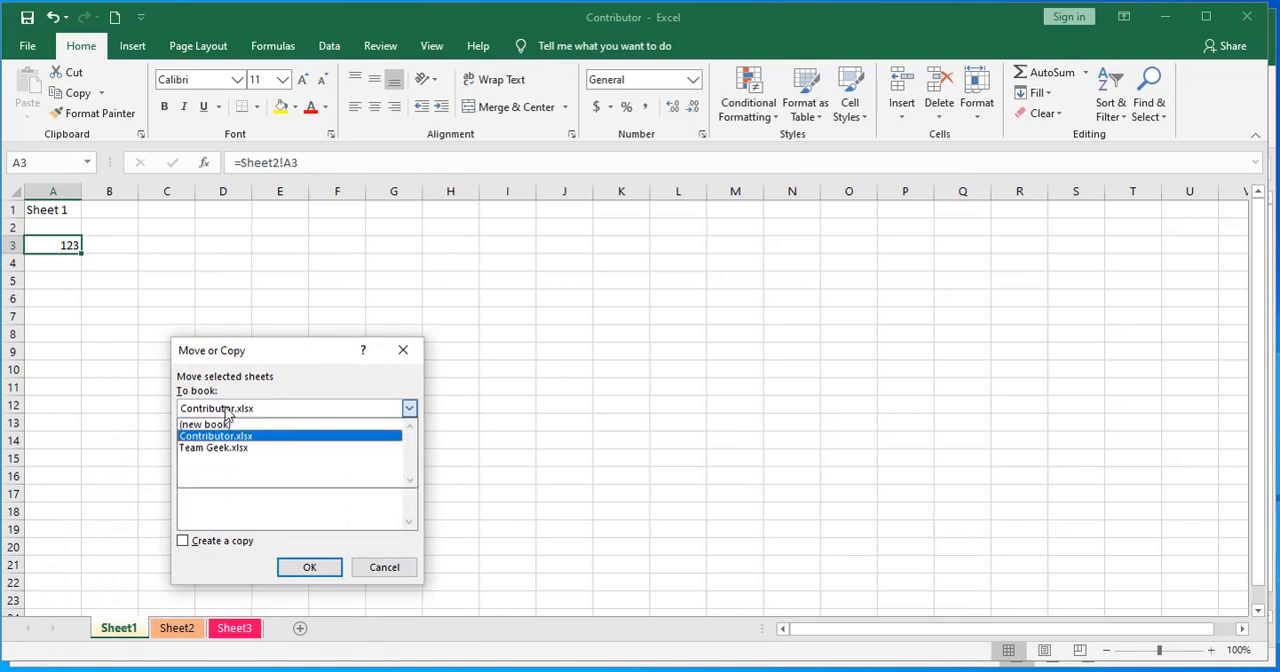
pyautogui.click(226, 455)
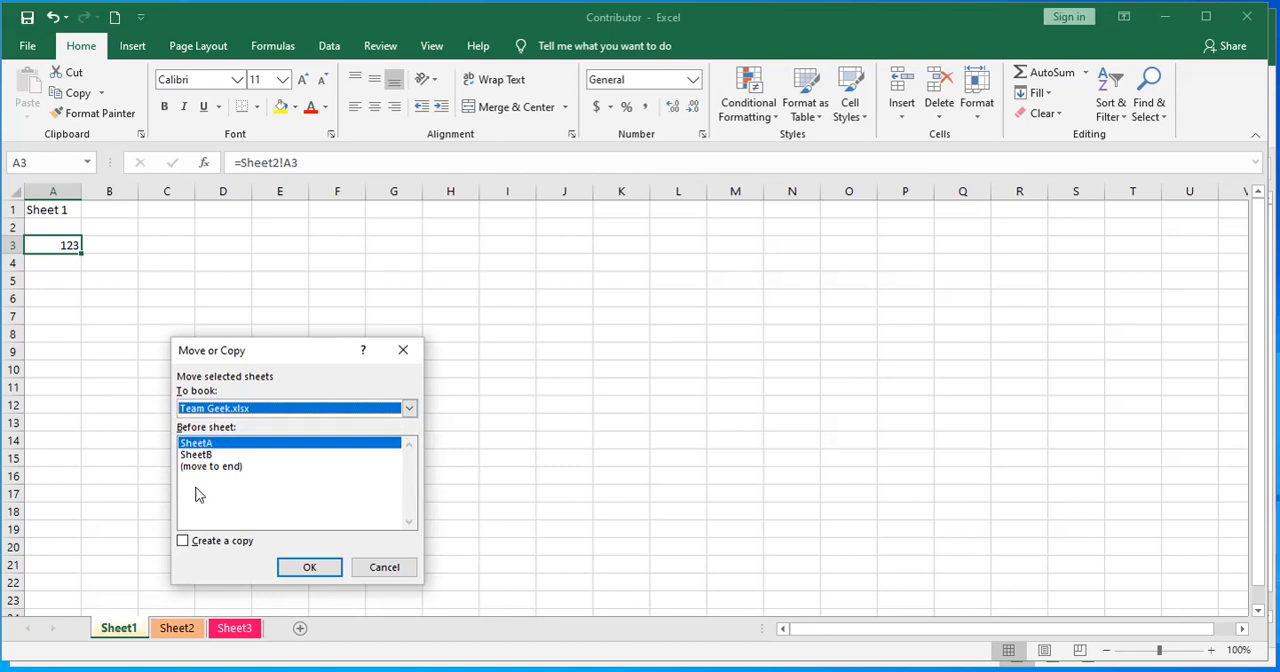
pyautogui.click(183, 541)
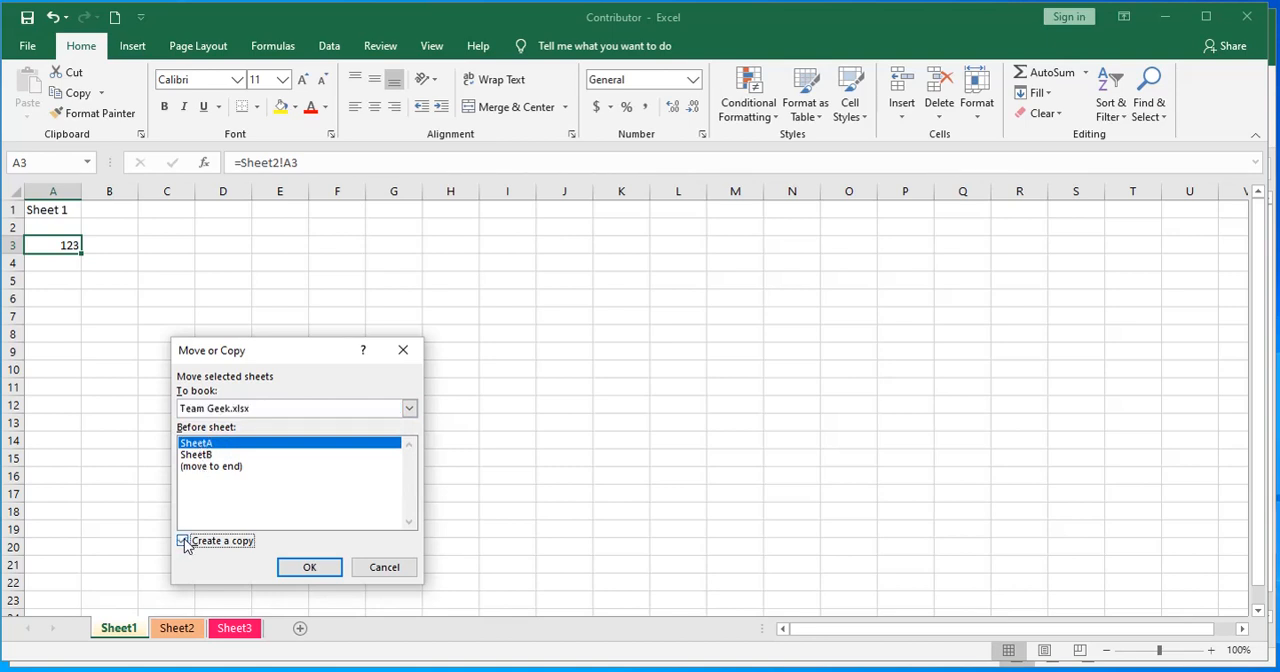
pyautogui.click(311, 568)
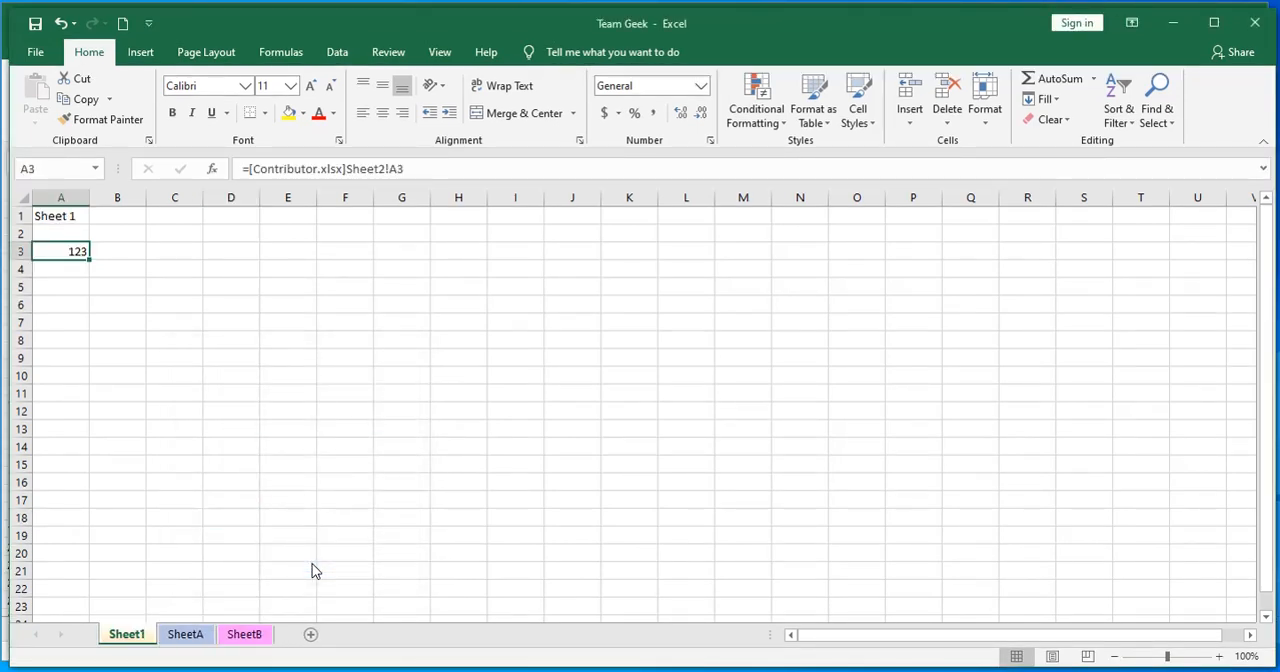
pyautogui.hotkey('alt', 'Tab')
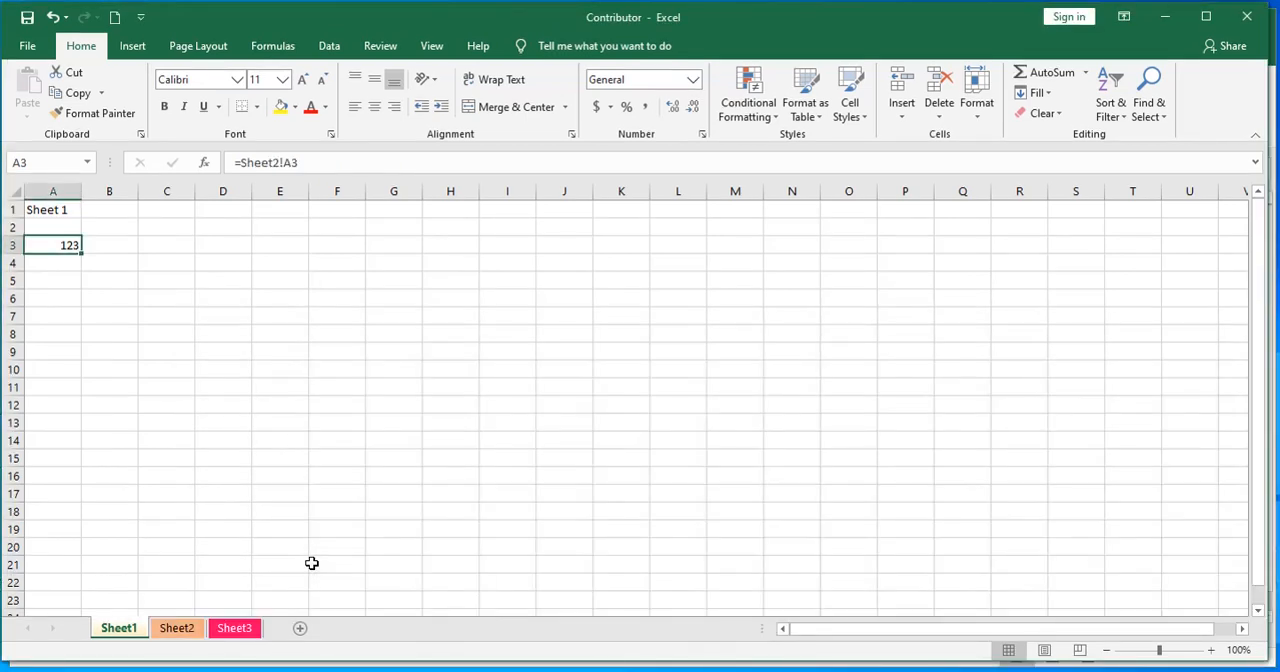
# Review Sheet1 and Sheet2 in the Contributor workbook to check that both original sheets are still there
pyautogui.click(170, 510)
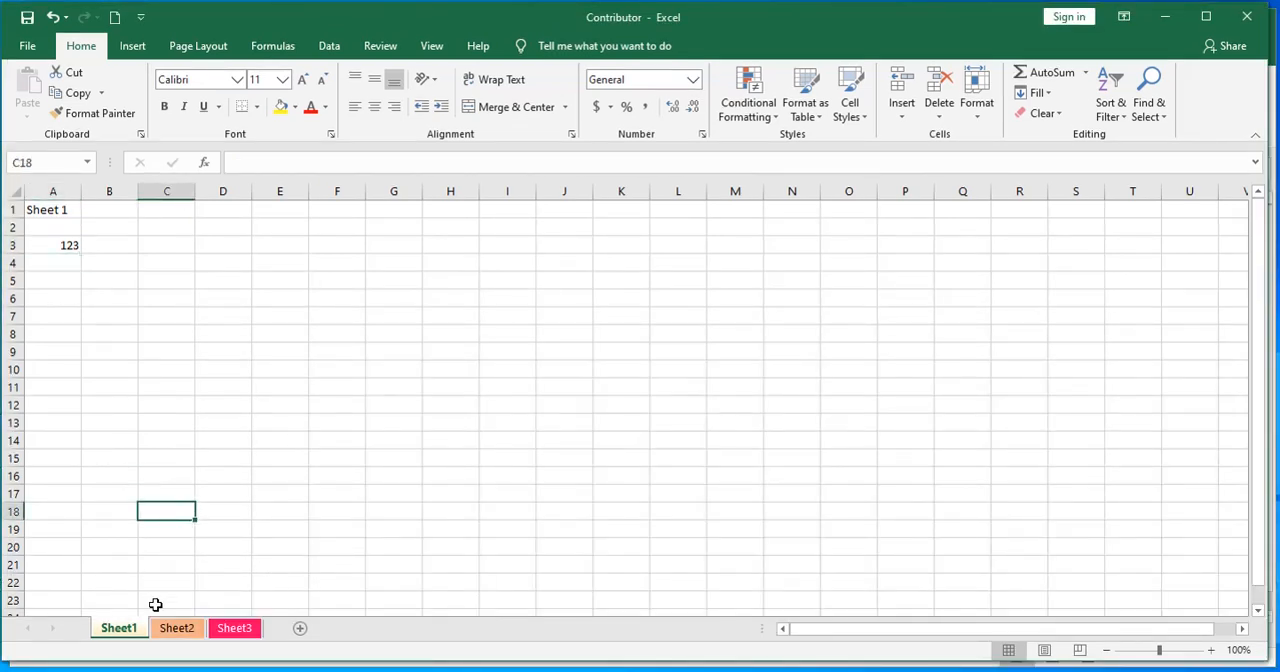
pyautogui.click(176, 628)
pyautogui.click(125, 628)
pyautogui.click(140, 451)
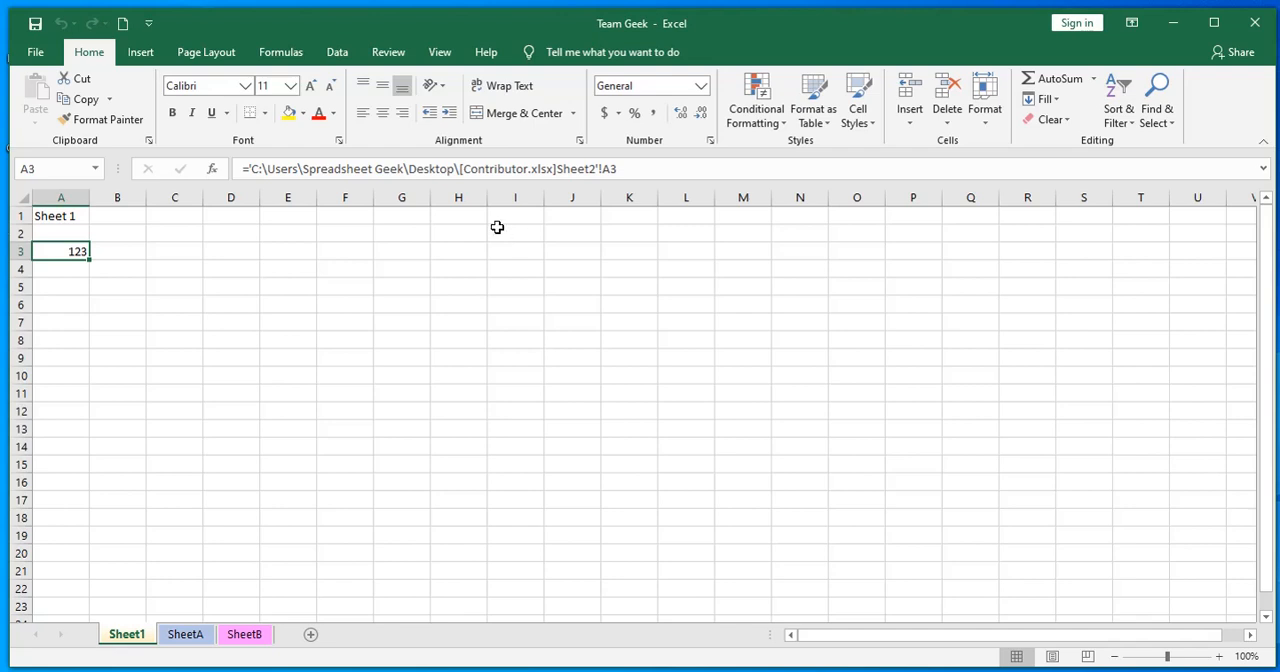
# Minimize Team Geek, move the Contributor file from the desktop to the Recycle Bin, and empty the bin permanently
pyautogui.click(1176, 29)
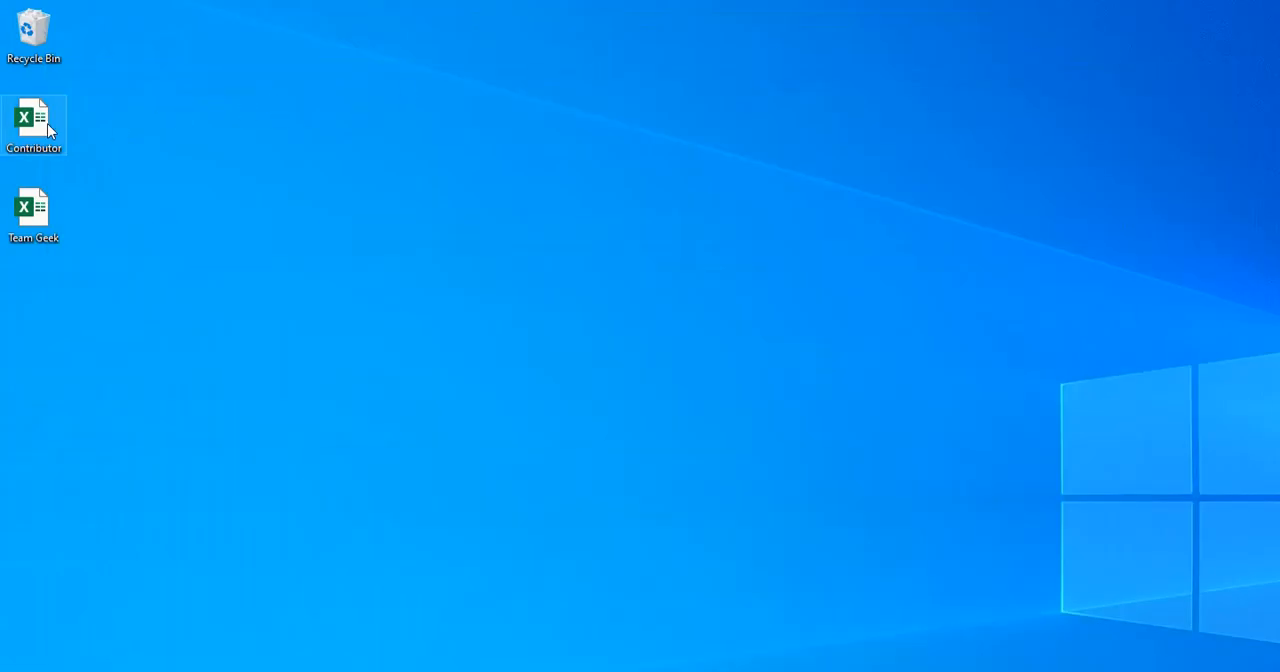
pyautogui.moveTo(41, 124); pyautogui.dragTo(35, 48)
pyautogui.rightClick(40, 29)
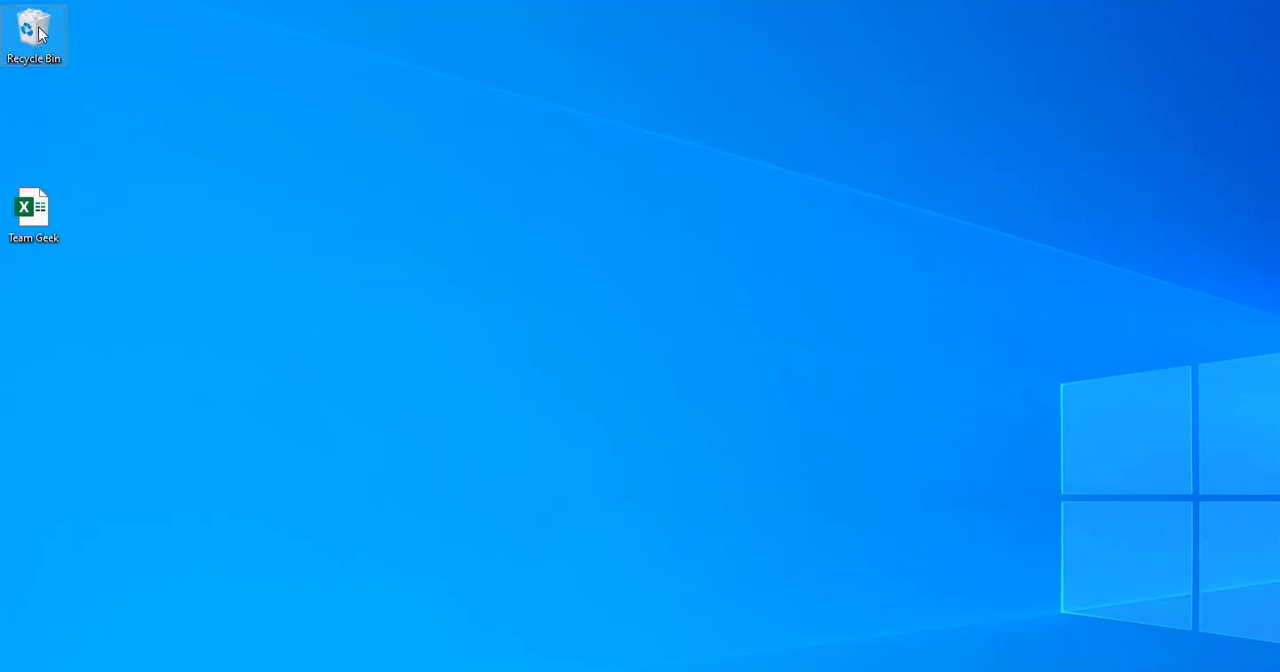
pyautogui.click(83, 59)
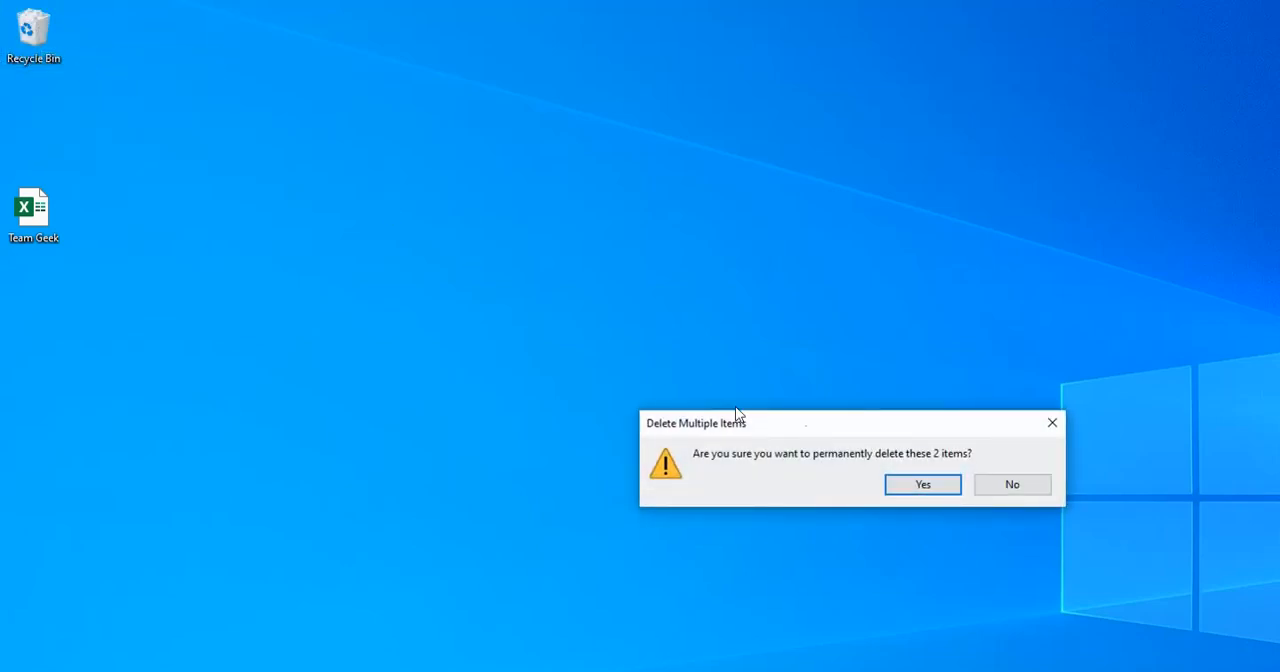
pyautogui.click(903, 483)
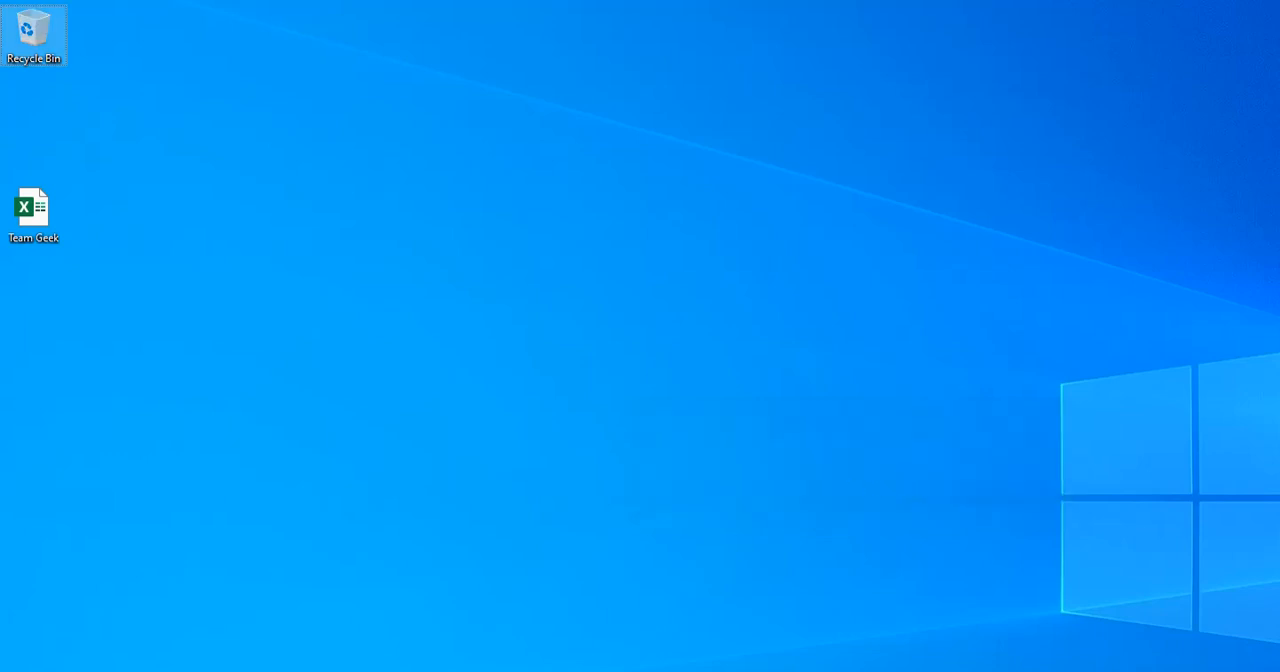
# Bring the Team Geek workbook back up, save it and close it
pyautogui.click(440, 671)
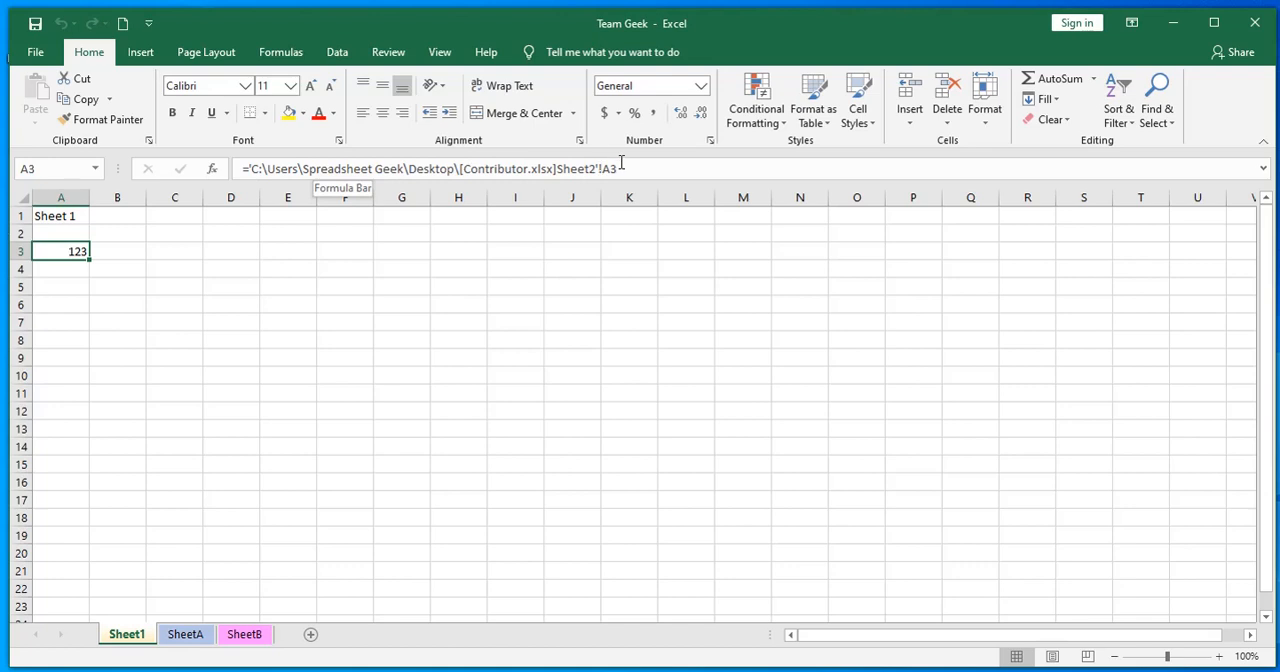
pyautogui.click(36, 26)
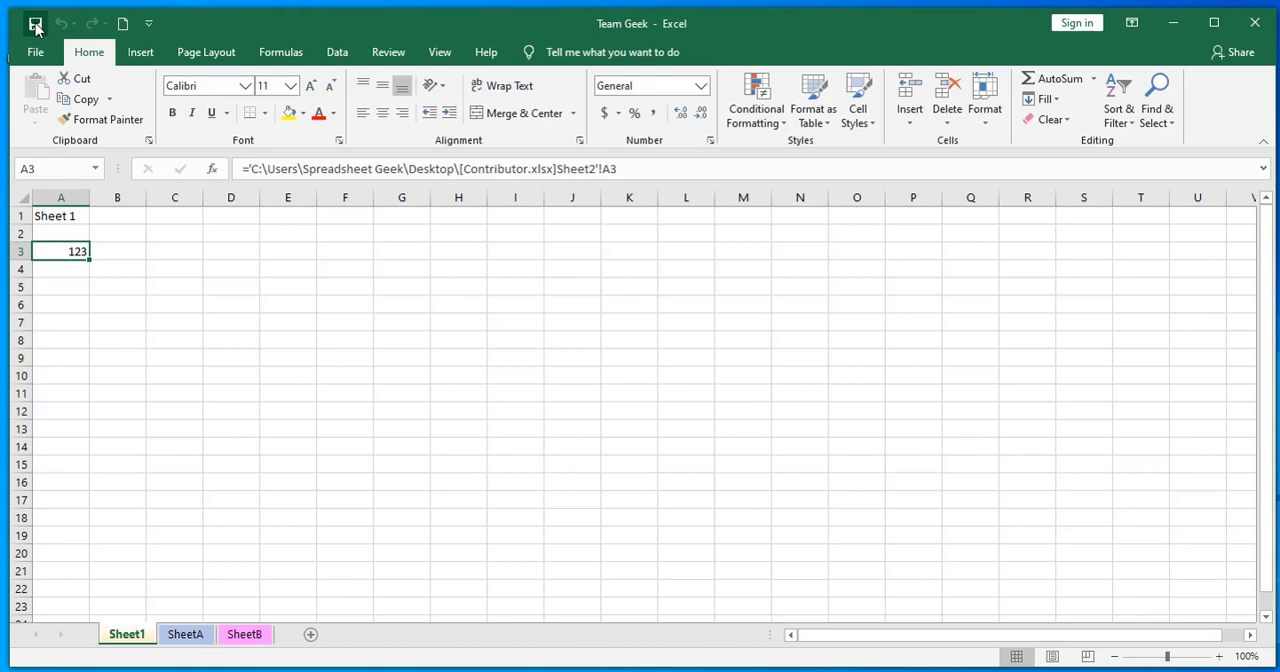
pyautogui.click(1254, 23)
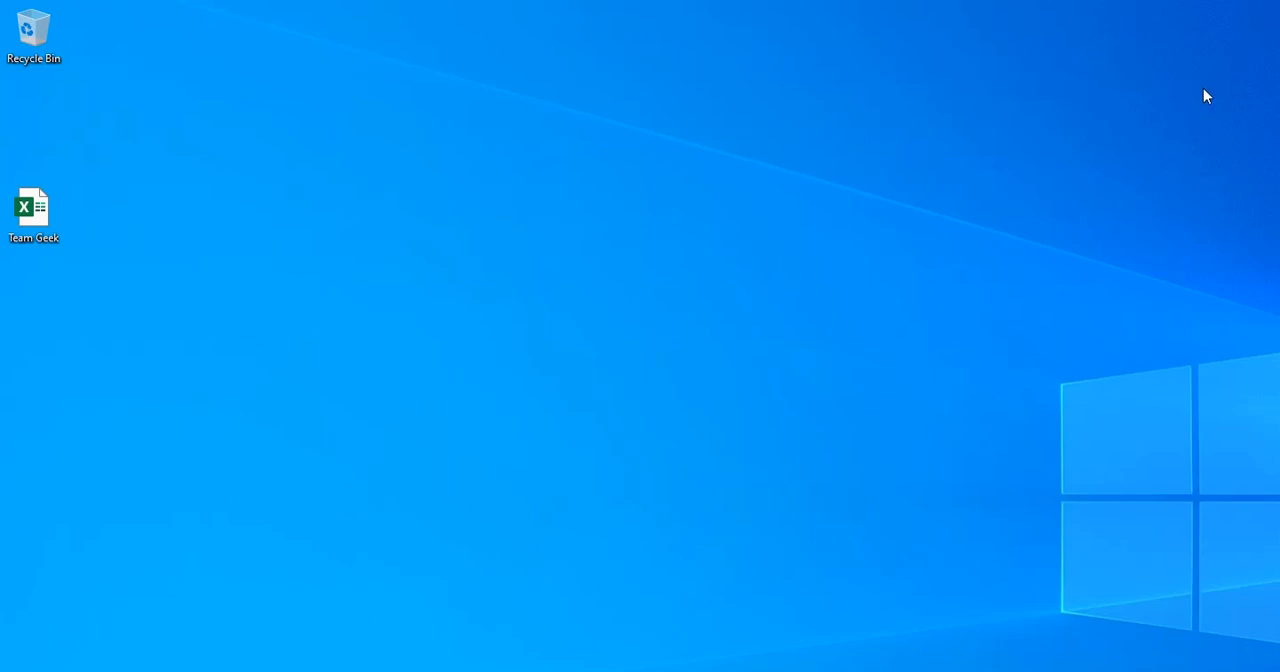
# Reopen Team Geek from the desktop, enable its content, and continue without updating the links
pyautogui.doubleClick(27, 225)
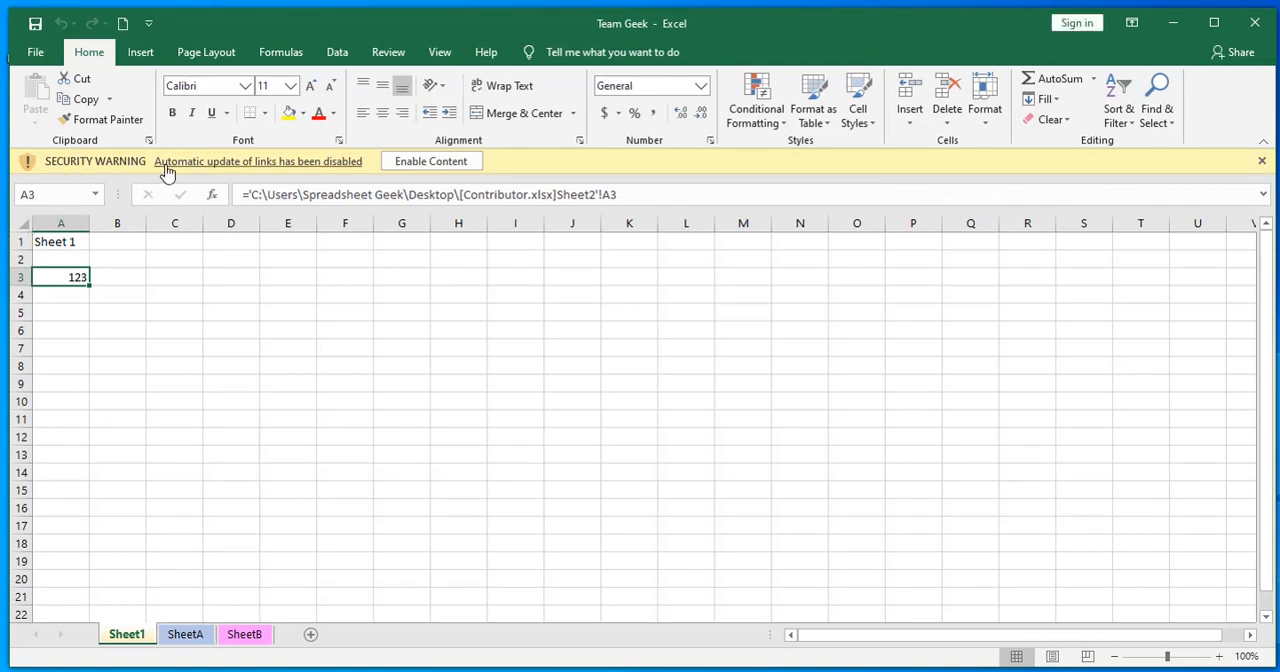
pyautogui.click(429, 165)
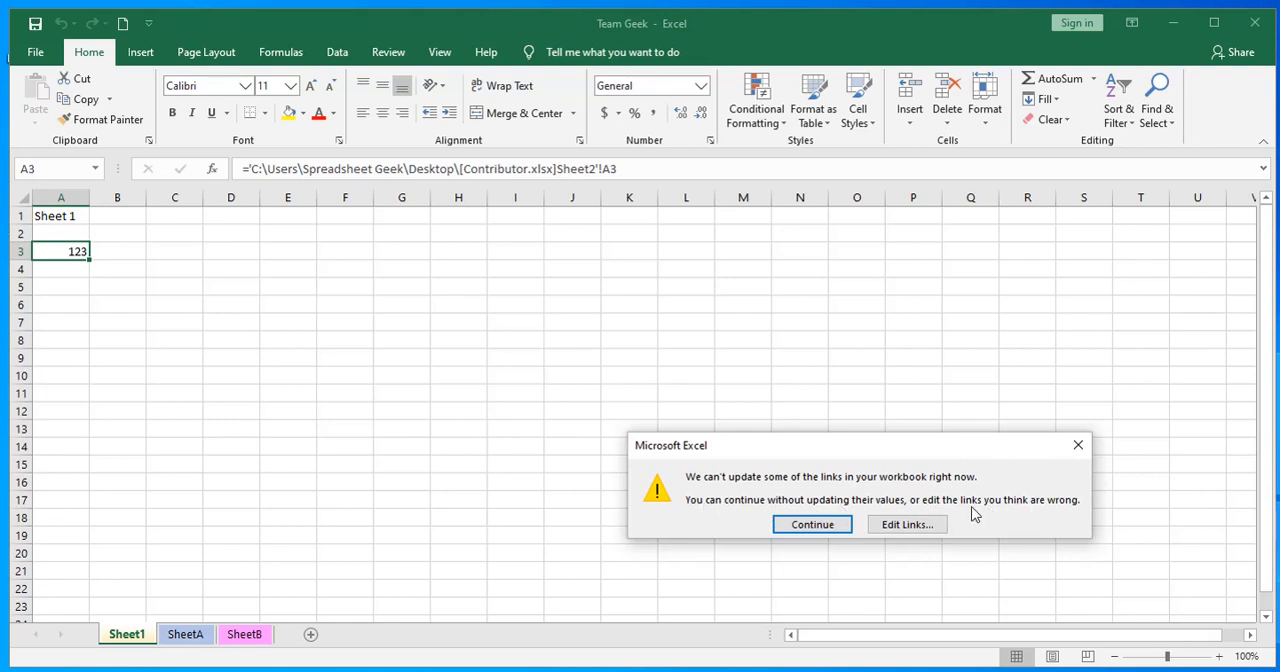
pyautogui.click(812, 525)
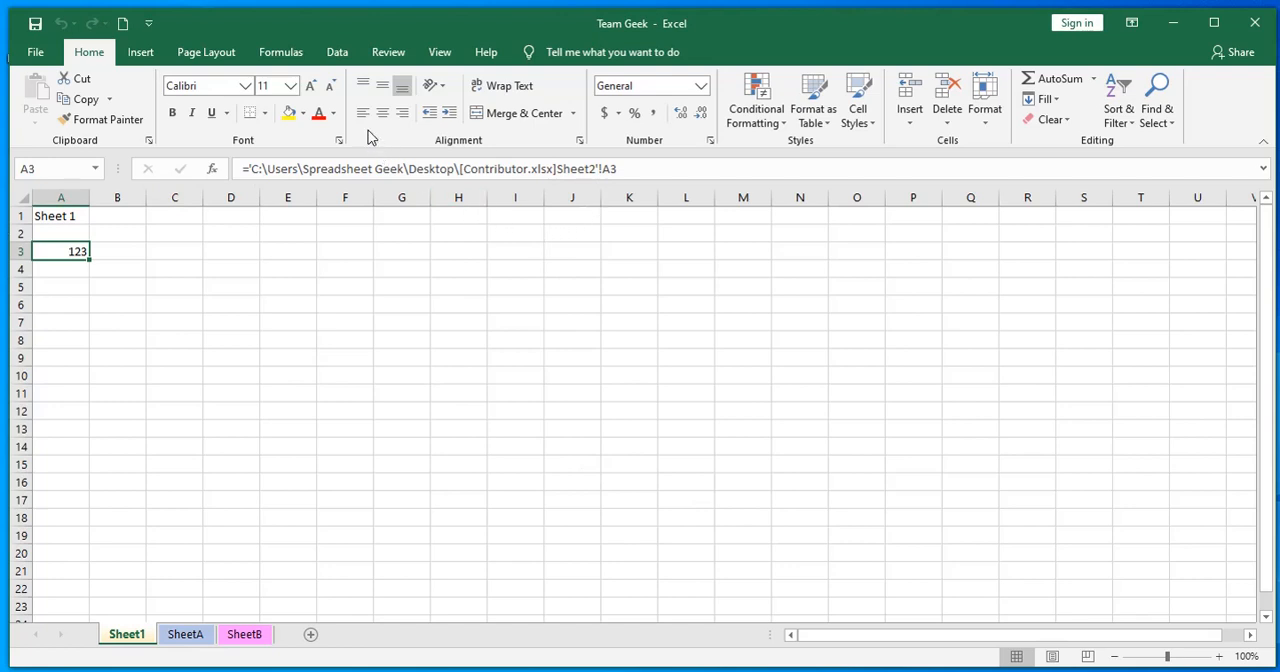
# Break the Team Geek workbook's link to Contributor.xlsx, and inspect the content of cell A3 on Sheet1
pyautogui.click(337, 54)
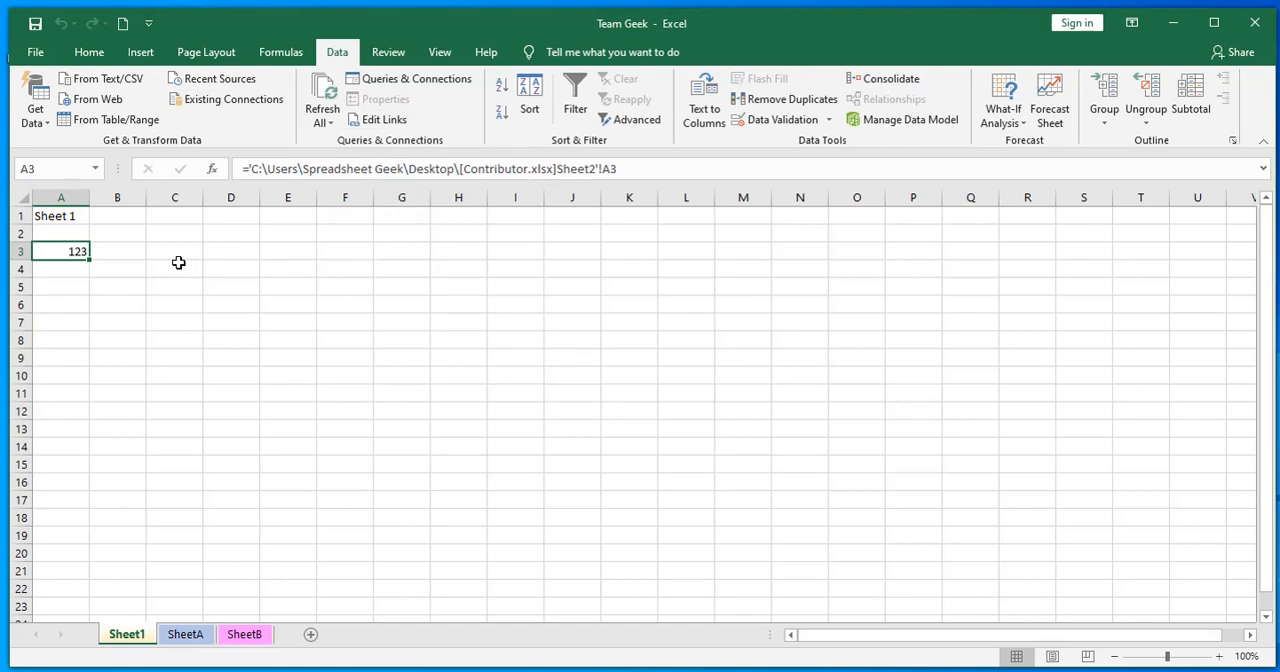
pyautogui.click(386, 120)
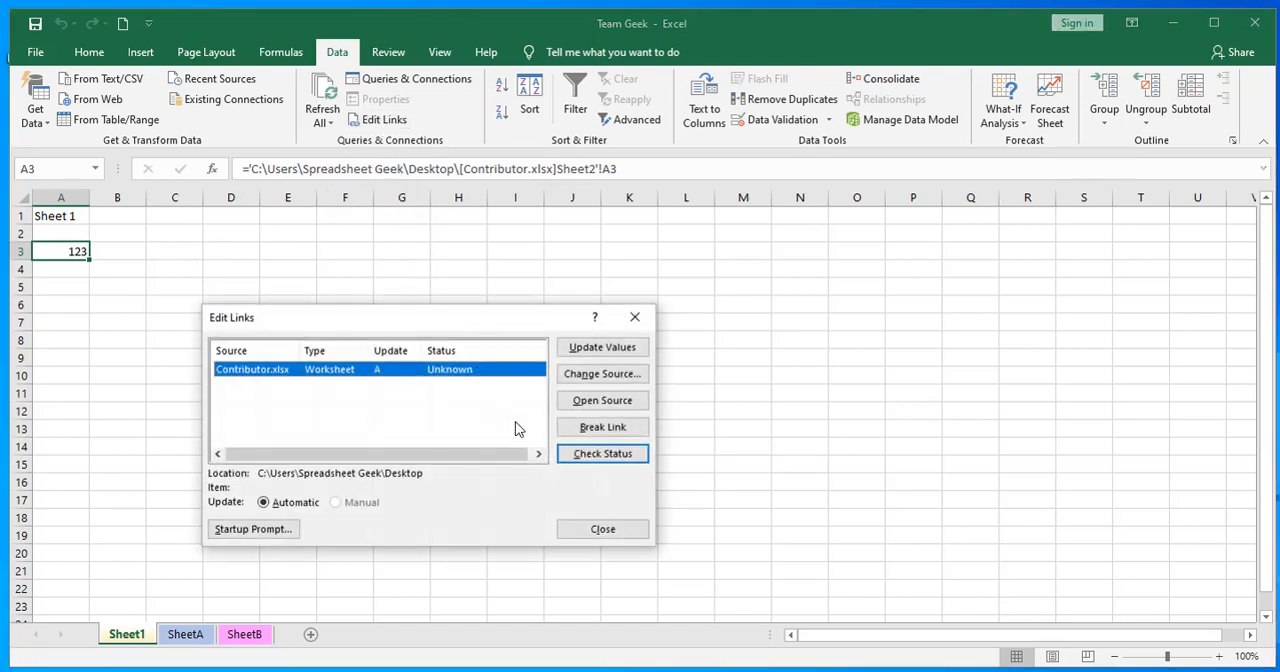
pyautogui.click(595, 378)
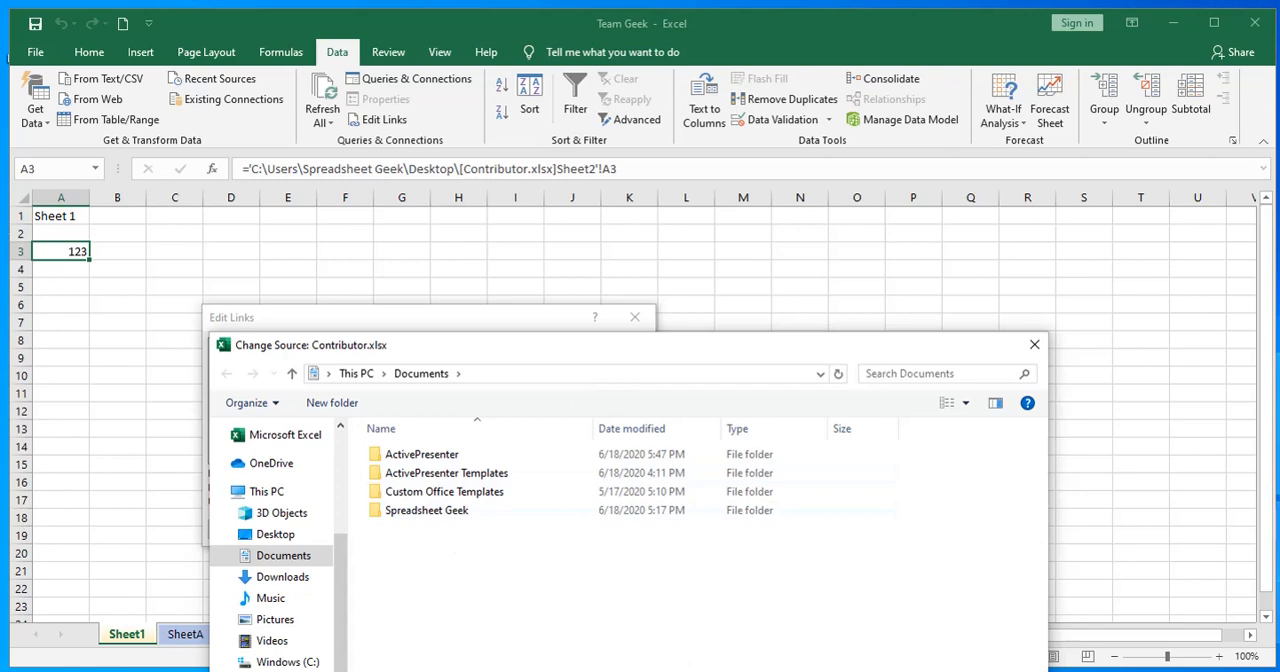
pyautogui.press('Escape')
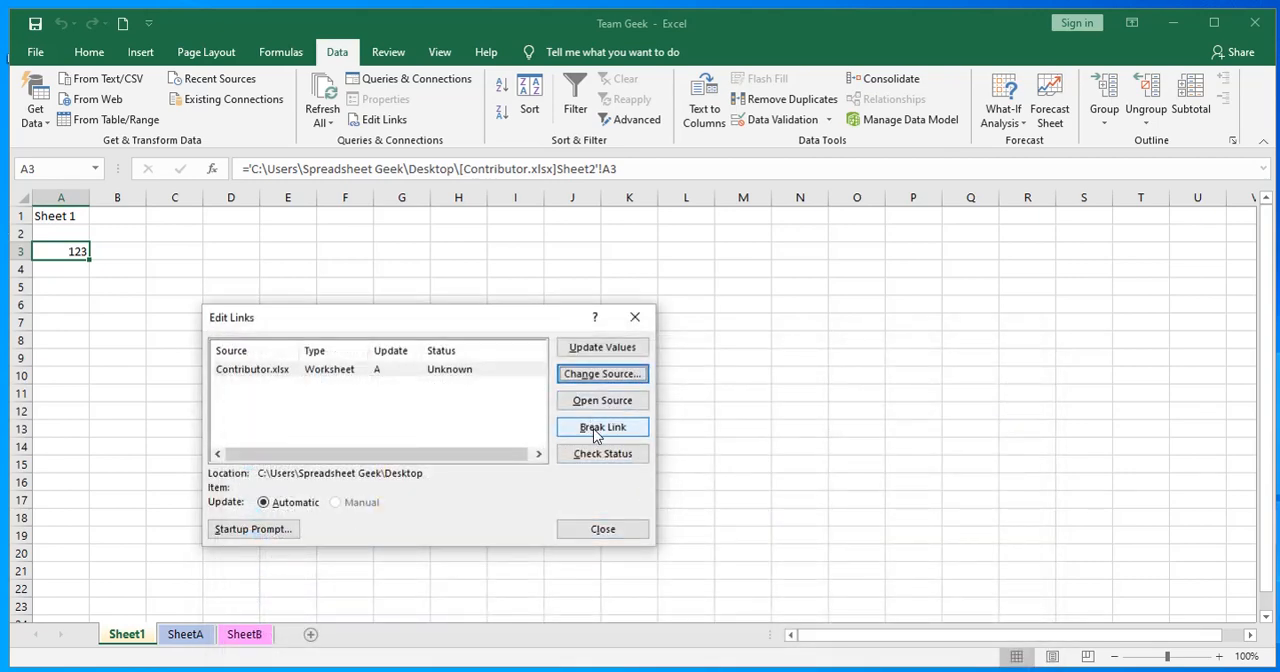
pyautogui.click(603, 430)
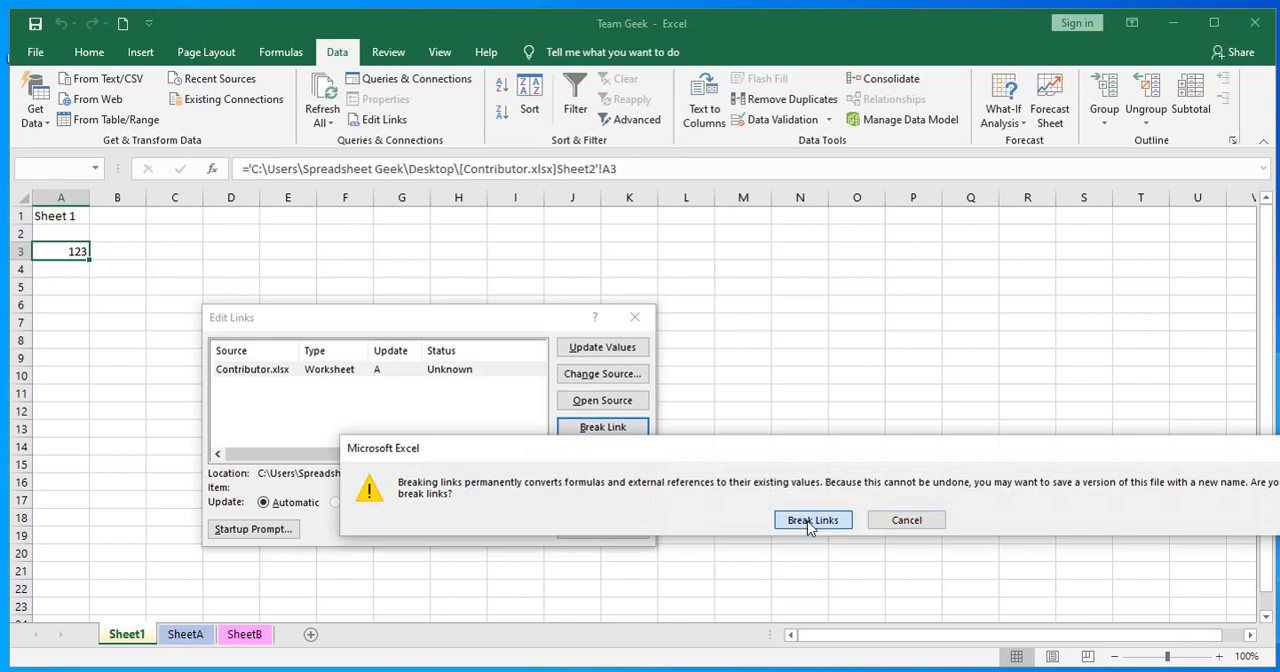
pyautogui.click(812, 520)
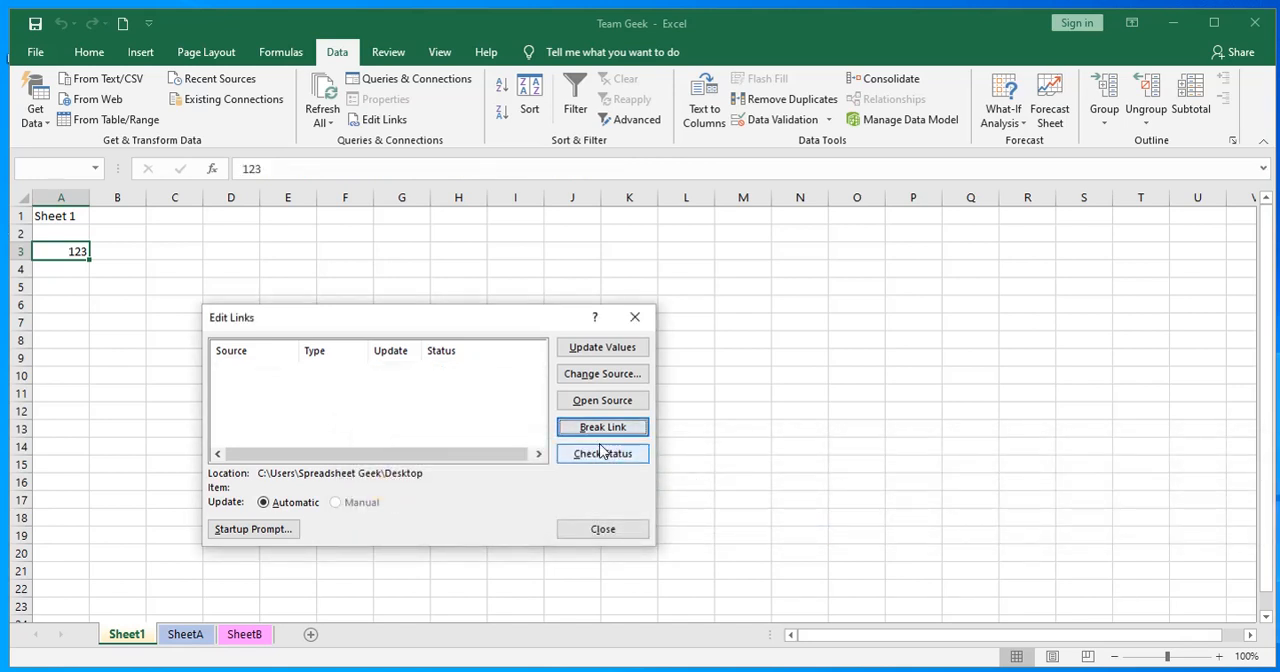
pyautogui.click(603, 529)
pyautogui.click(352, 443)
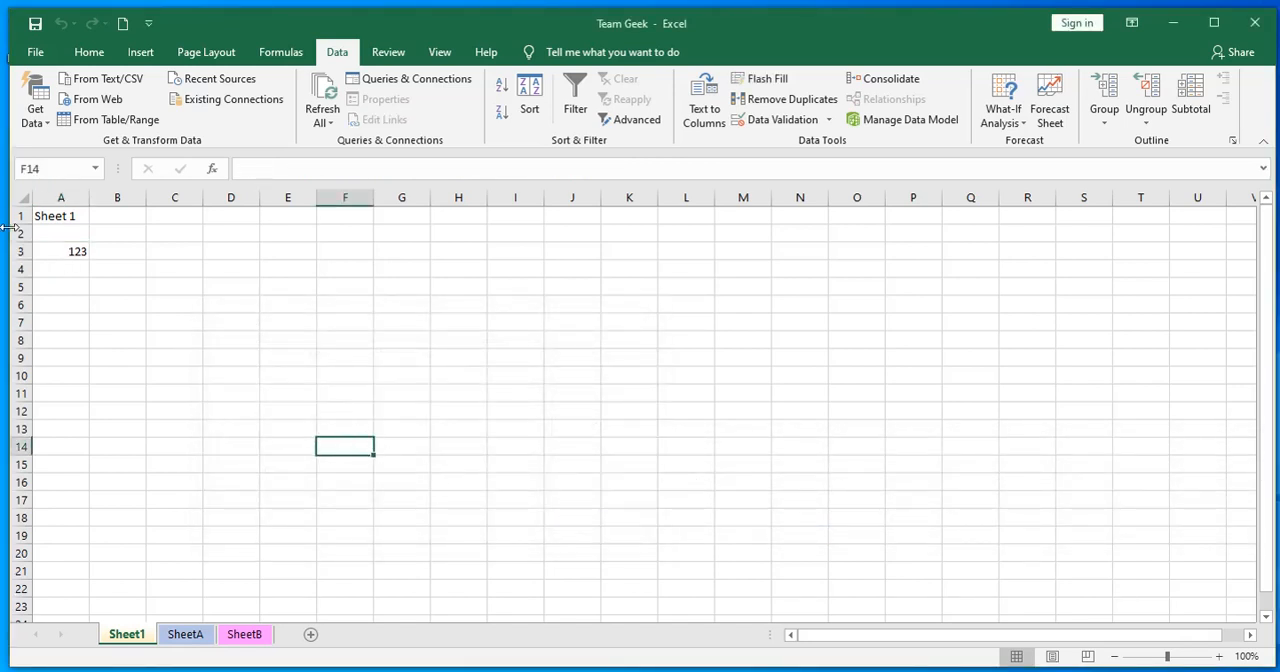
pyautogui.click(66, 251)
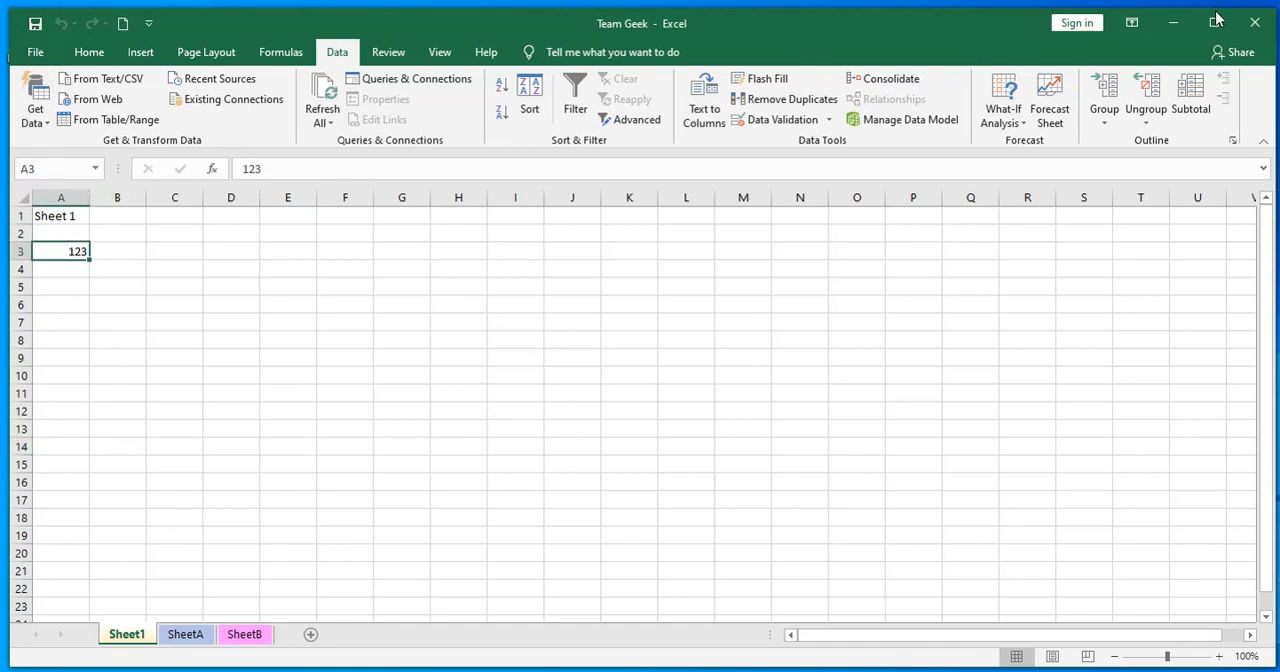
# Close and reopen Team Geek to check Sheet1, SheetA and SheetB, leaving the workbook closed at the end
pyautogui.click(1254, 22)
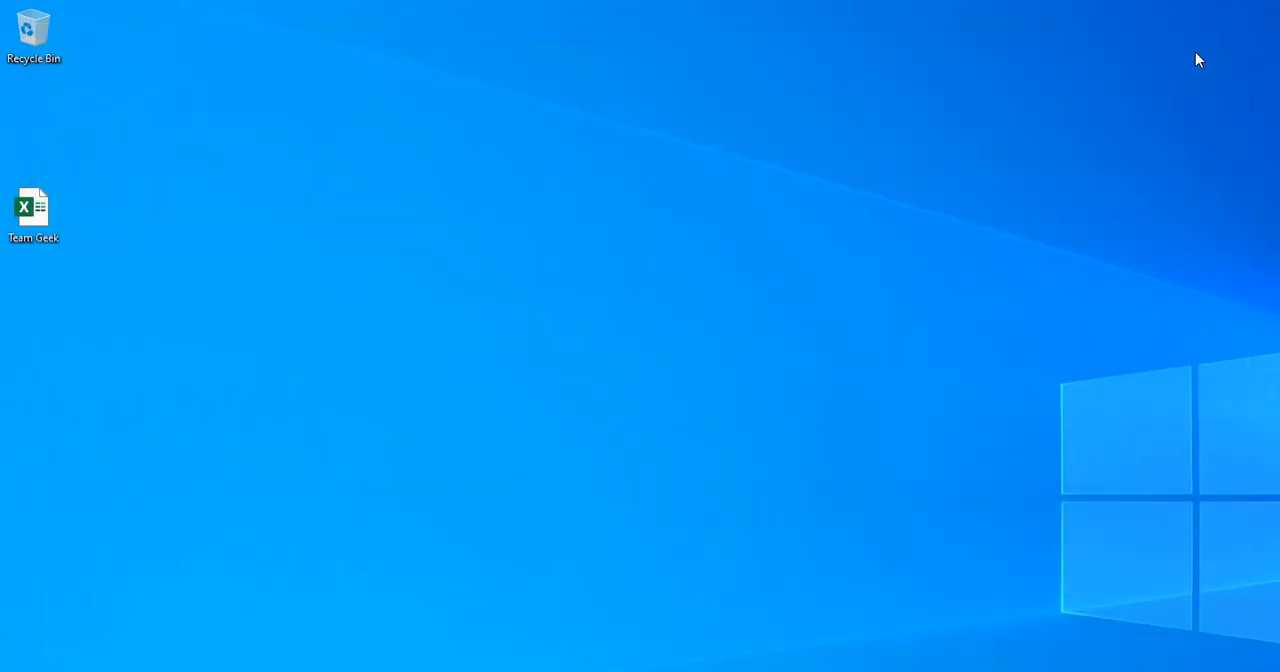
pyautogui.doubleClick(27, 218)
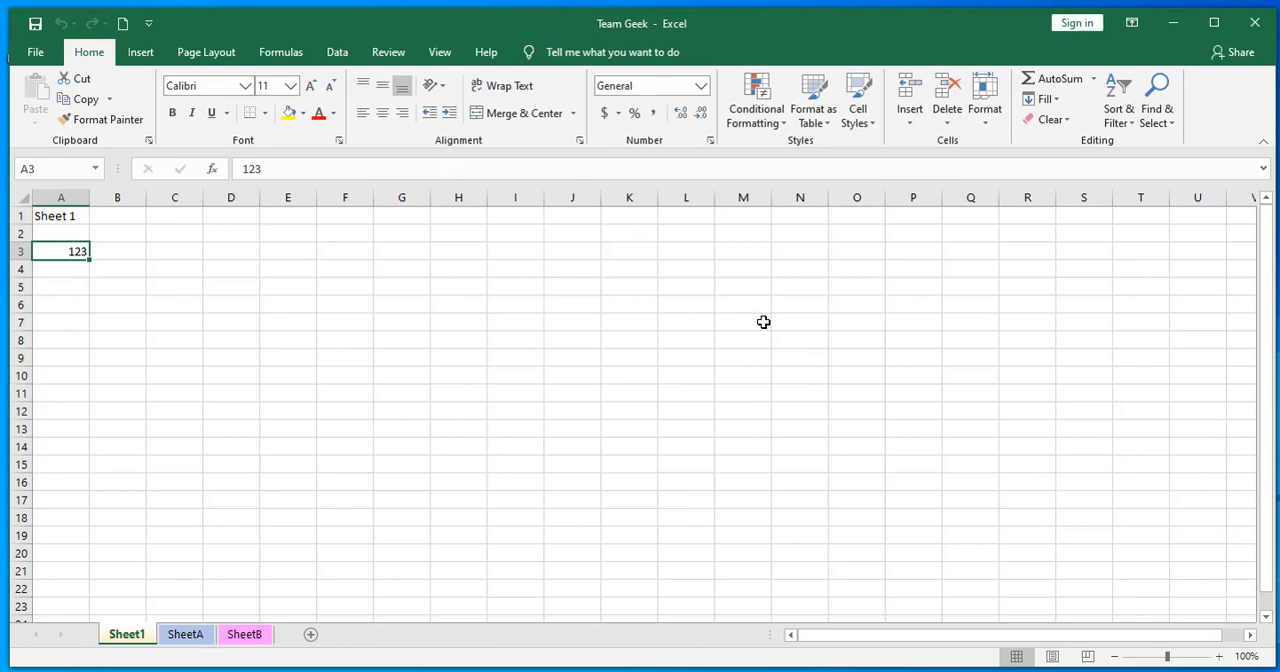
pyautogui.click(185, 634)
pyautogui.click(238, 635)
pyautogui.click(127, 640)
pyautogui.click(234, 485)
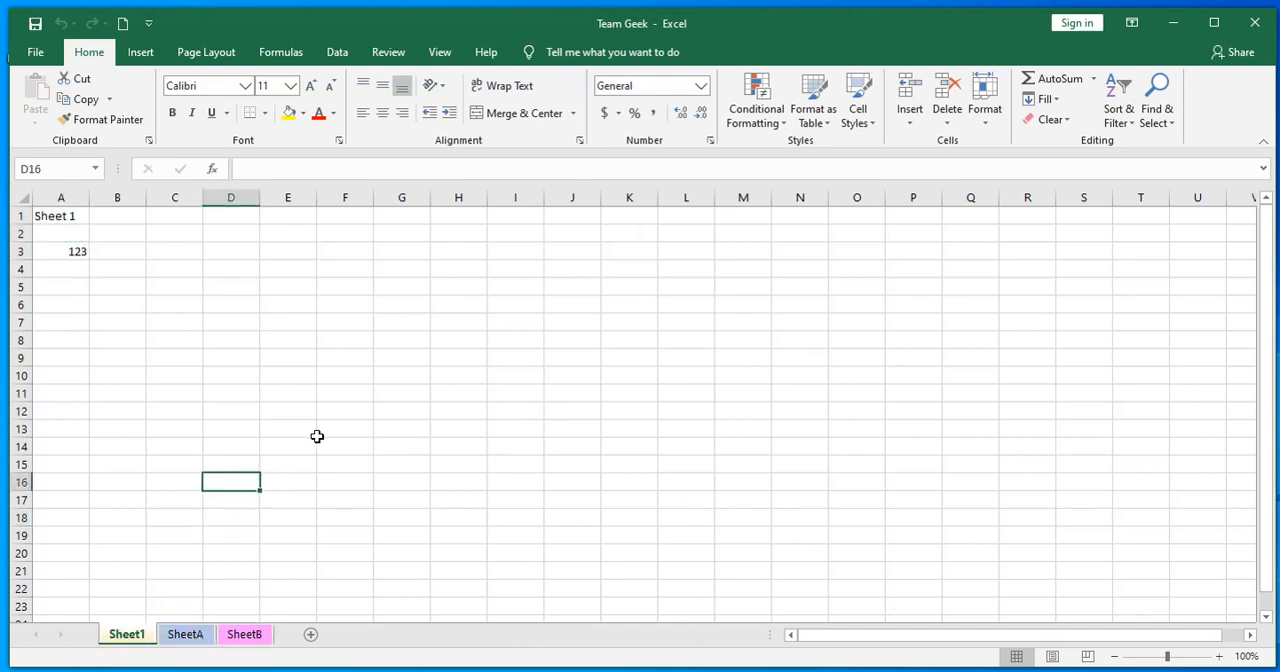
pyautogui.click(1256, 28)
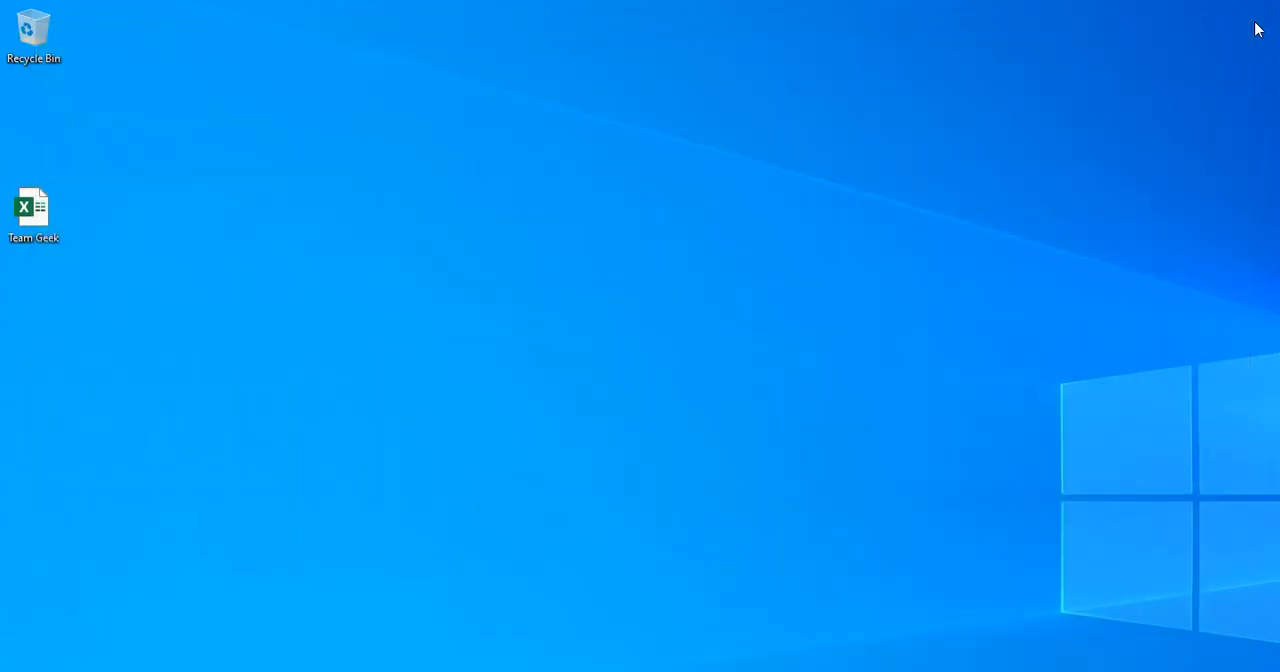